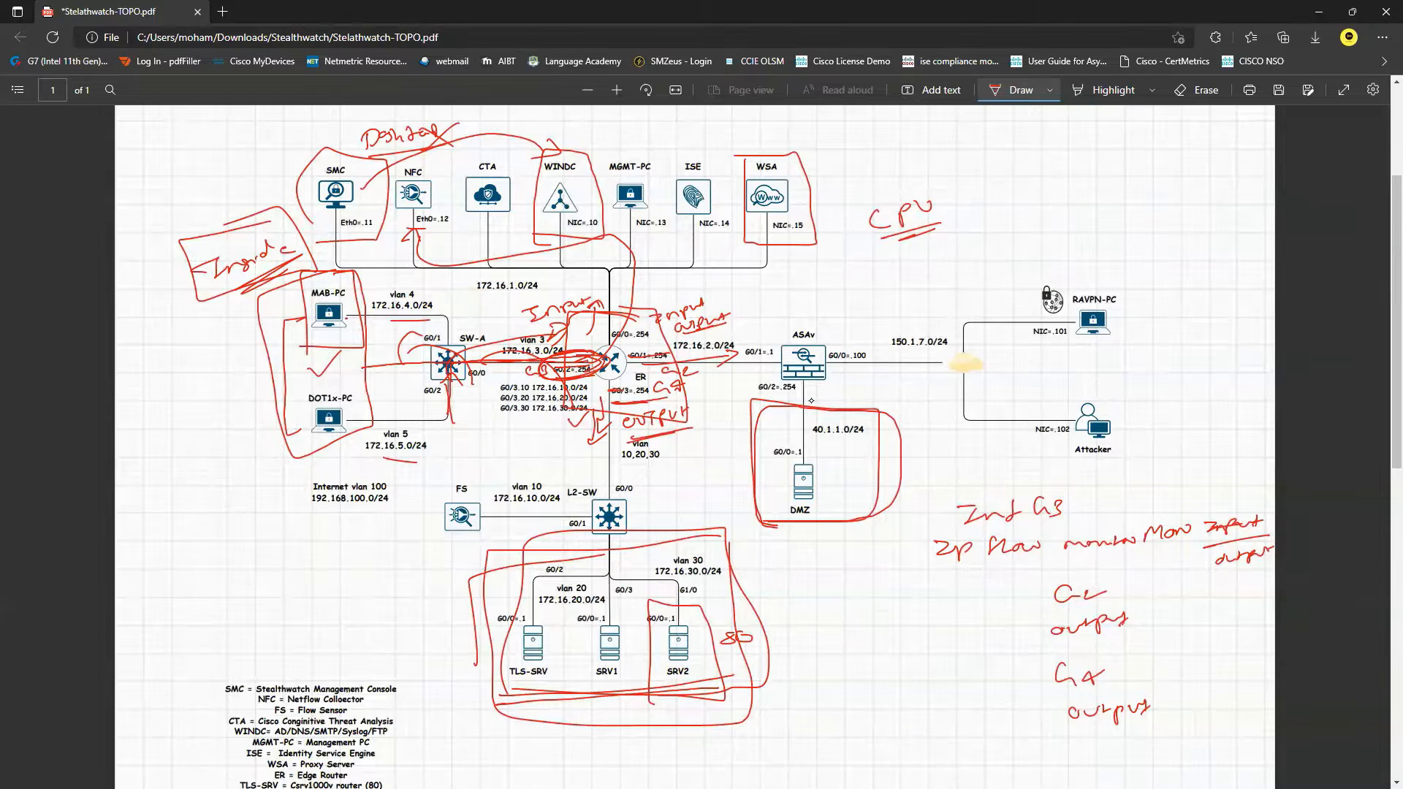
Handwrite "RS" beside the L2-SW switch on the topology, box it, and link it to the switch with a line
left_click_drag(651, 512, 663, 511)
left_click_drag(681, 494, 676, 518)
left_click_drag(677, 497, 693, 514)
left_click_drag(712, 497, 678, 529)
mouse_move(670, 489)
left_mouse_down()
mouse_move(746, 506)
mouse_move(678, 530)
left_mouse_up()
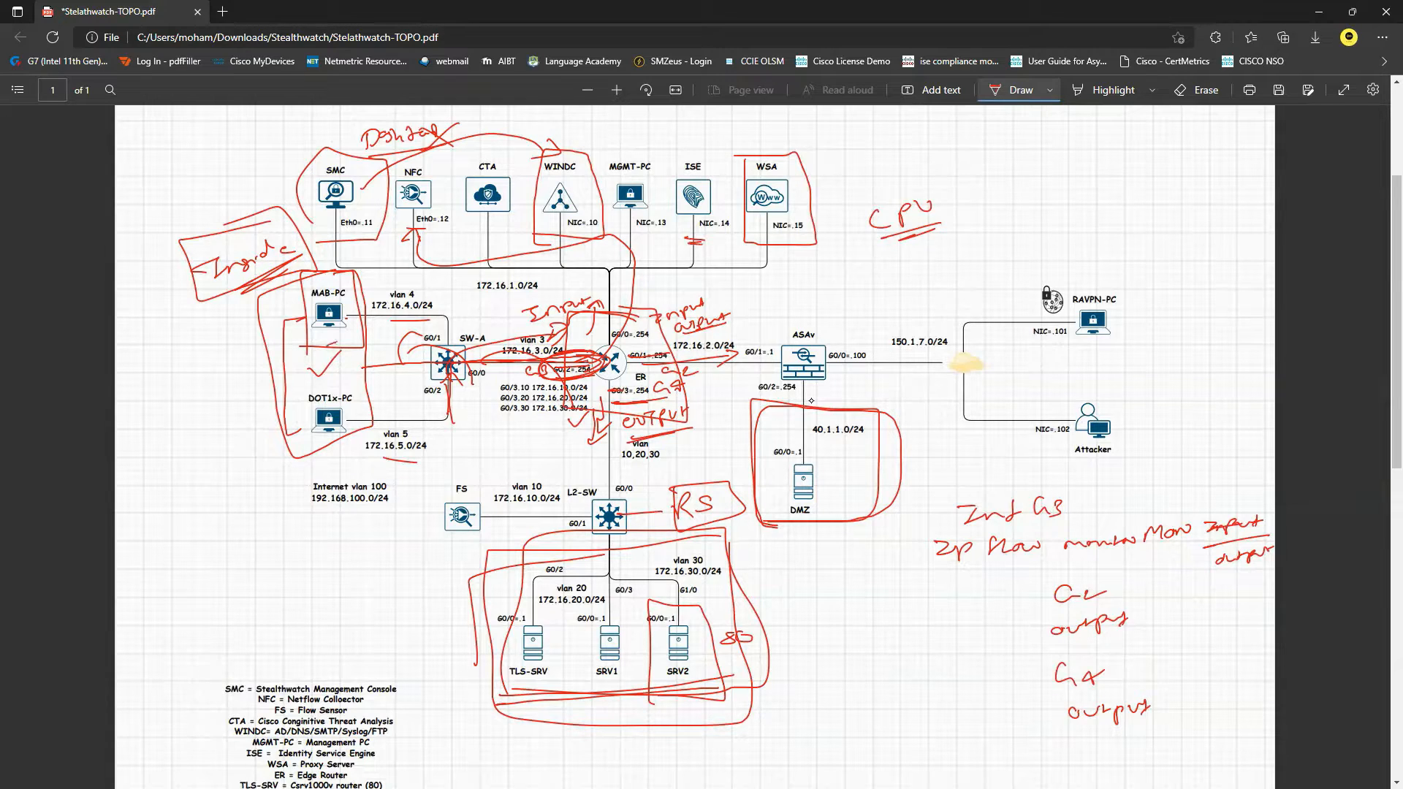
Underline MAB-PC and draw an arrow from ISE down to the RS box with a short underlined label beside it
left_click_drag(337, 342, 355, 340)
mouse_move(703, 241)
left_mouse_down()
mouse_move(736, 280)
mouse_move(684, 469)
mouse_move(743, 434)
left_mouse_up()
left_click_drag(703, 452, 734, 450)
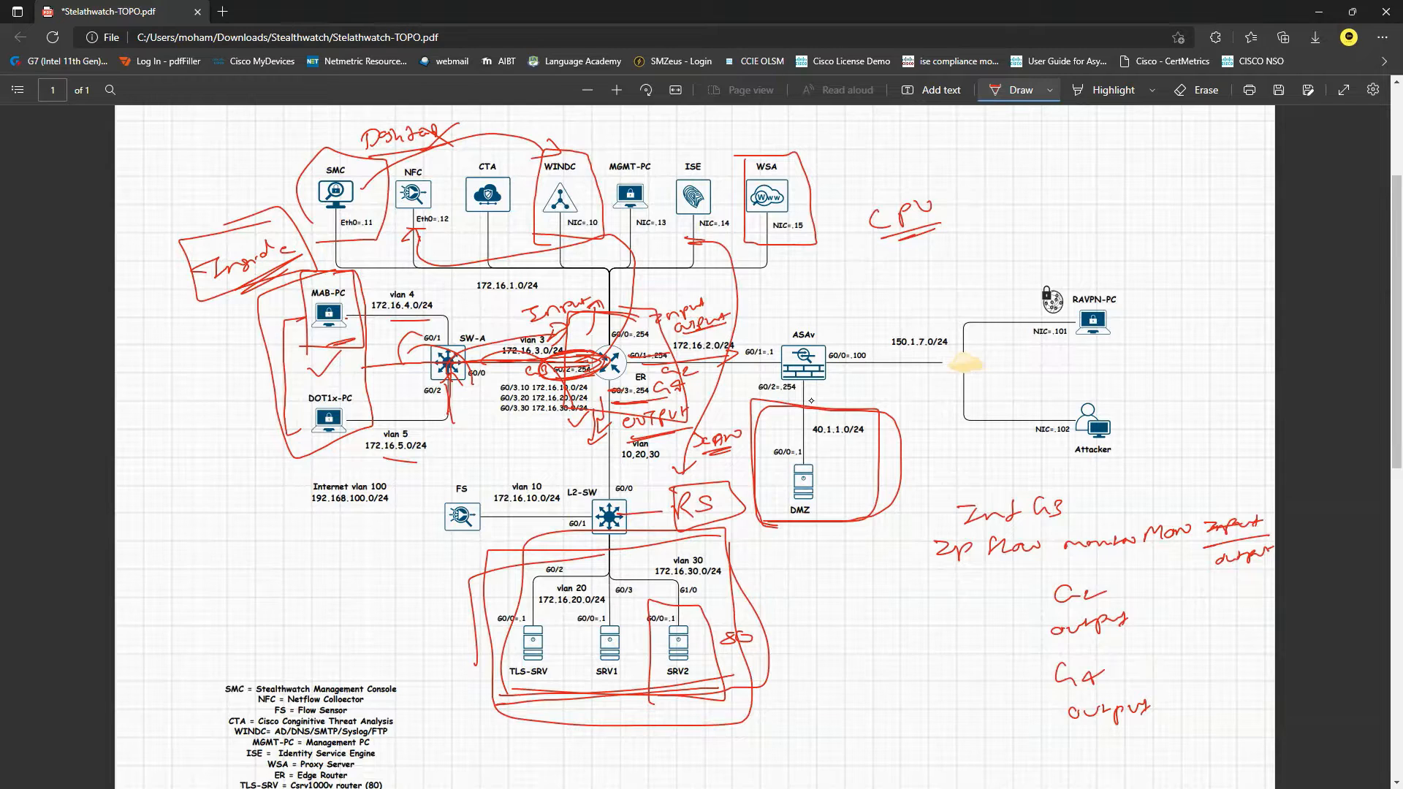
Outline the RS box again and draw an arrow from it to a handwritten, underlined note about custom applications
left_click_drag(661, 486, 667, 487)
left_click_drag(687, 488, 672, 522)
mouse_move(730, 485)
left_mouse_down()
mouse_move(675, 488)
mouse_move(744, 505)
mouse_move(785, 569)
left_mouse_up()
left_click_drag(809, 558, 877, 564)
mouse_move(811, 605)
left_mouse_down()
mouse_move(868, 585)
mouse_move(901, 588)
mouse_move(904, 611)
left_mouse_up()
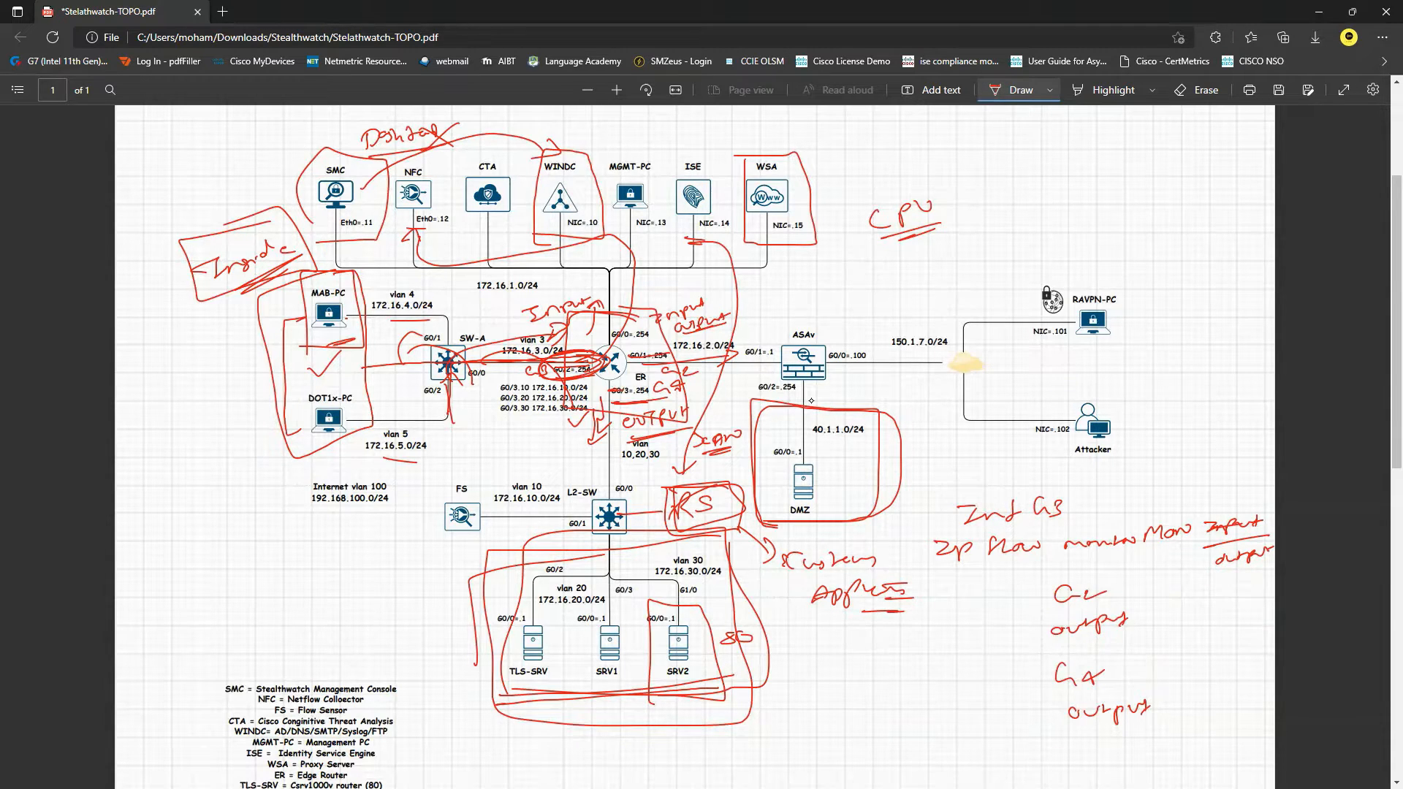
Handwrite an underlined "Port/IP" note below the CPU note on the topology
left_click_drag(838, 296, 949, 281)
left_click_drag(949, 263, 965, 291)
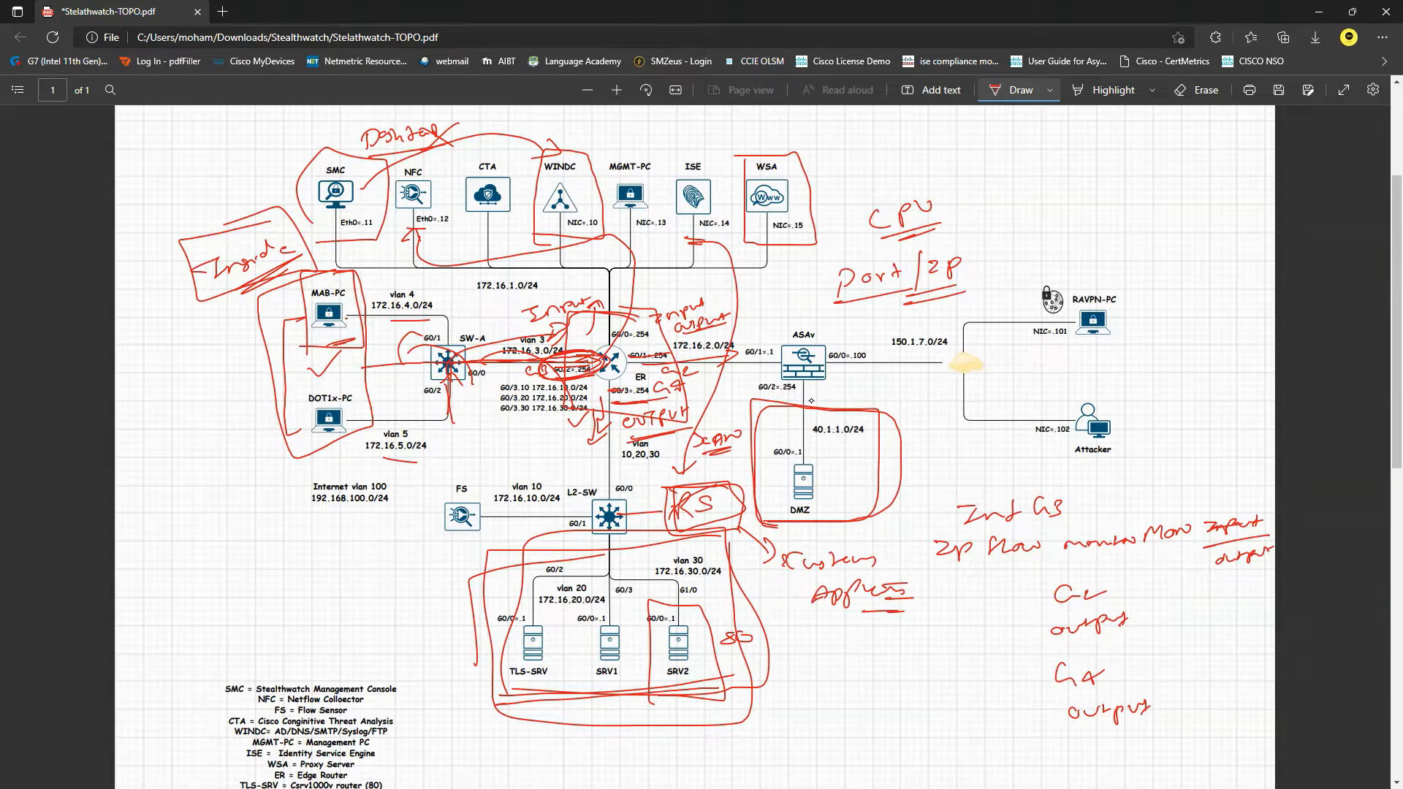
left_click_drag(654, 487, 664, 503)
Switch to the MGMT-PC session in Remote Desktop Manager and bring up the Stealthwatch Central Management inventory
key("alt+Tab")
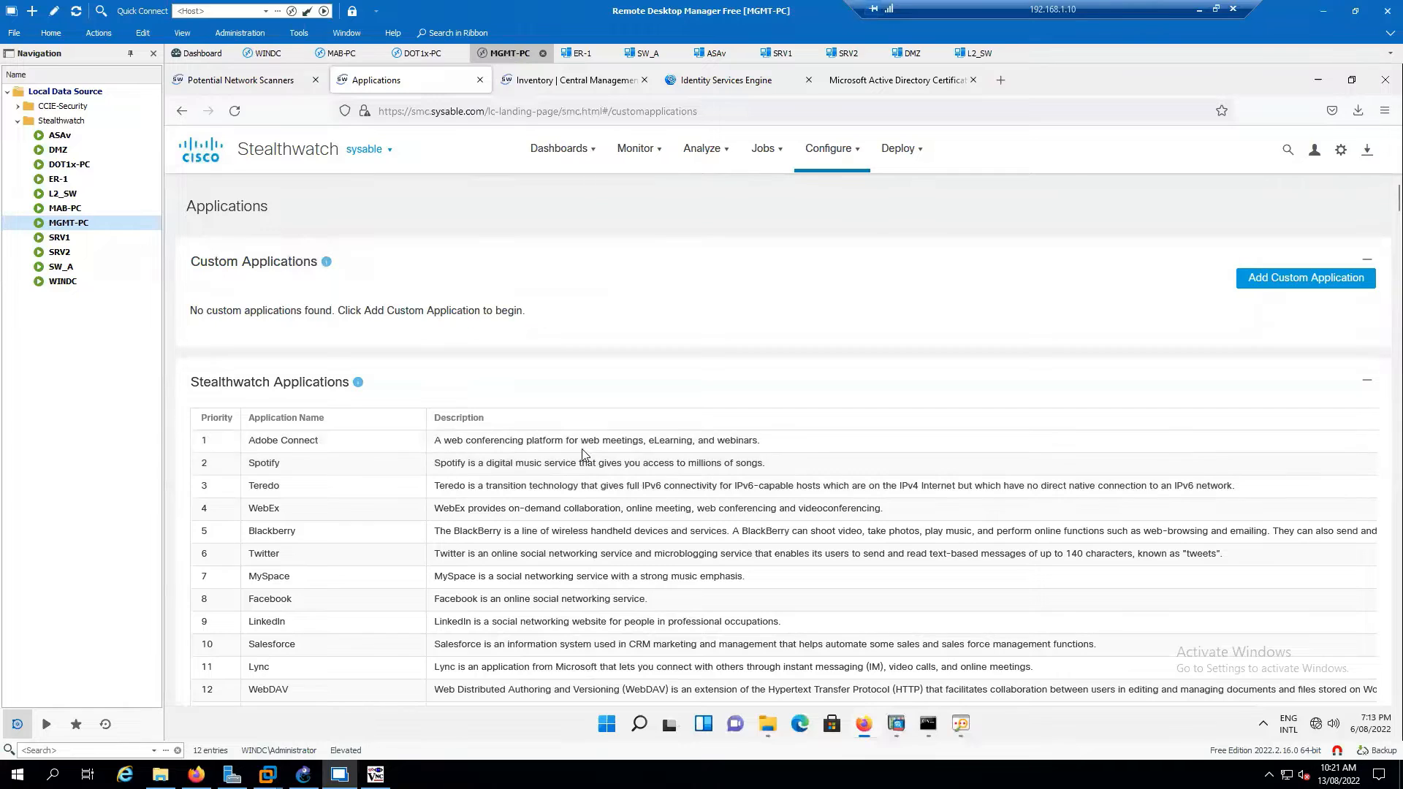
left_click(589, 81)
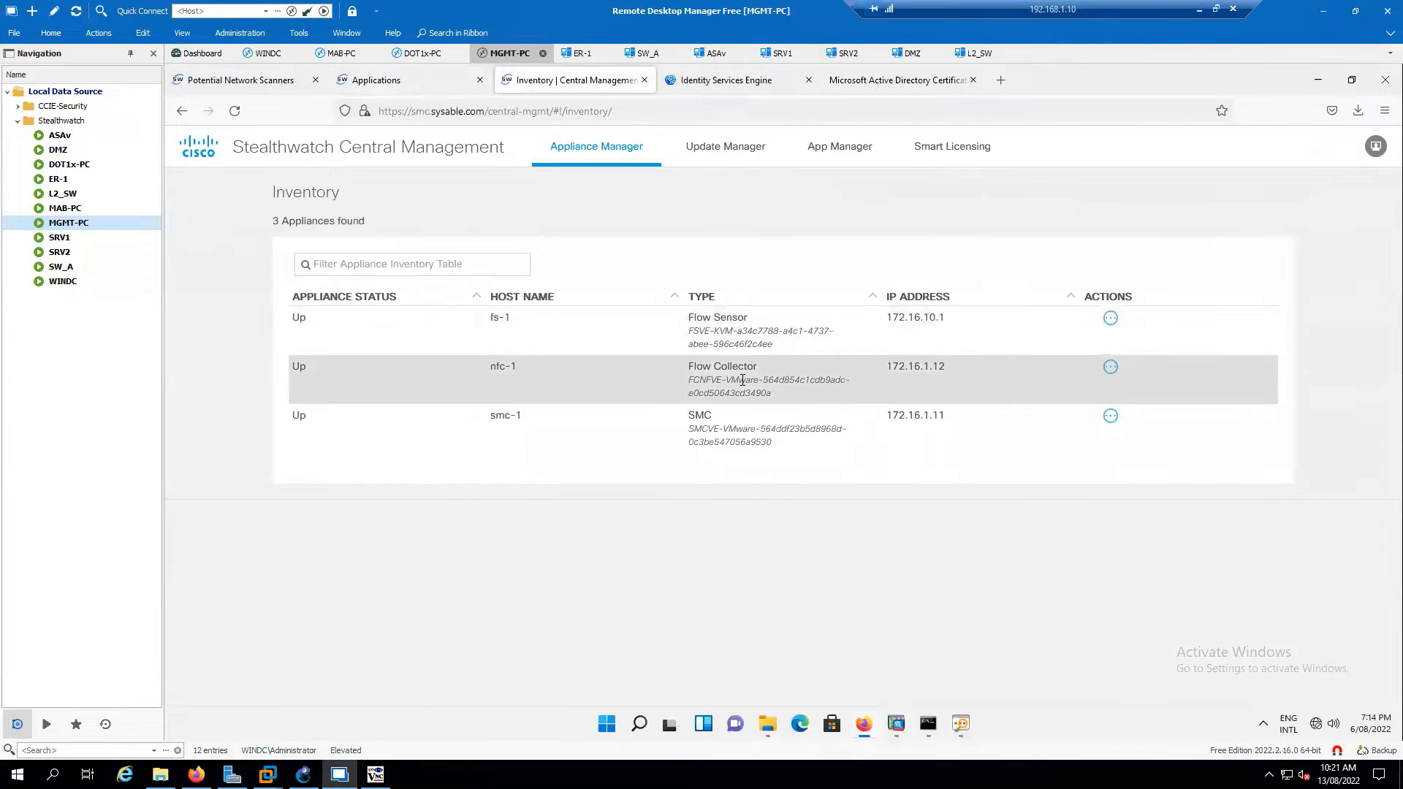
left_click(1110, 418)
left_click(1023, 382)
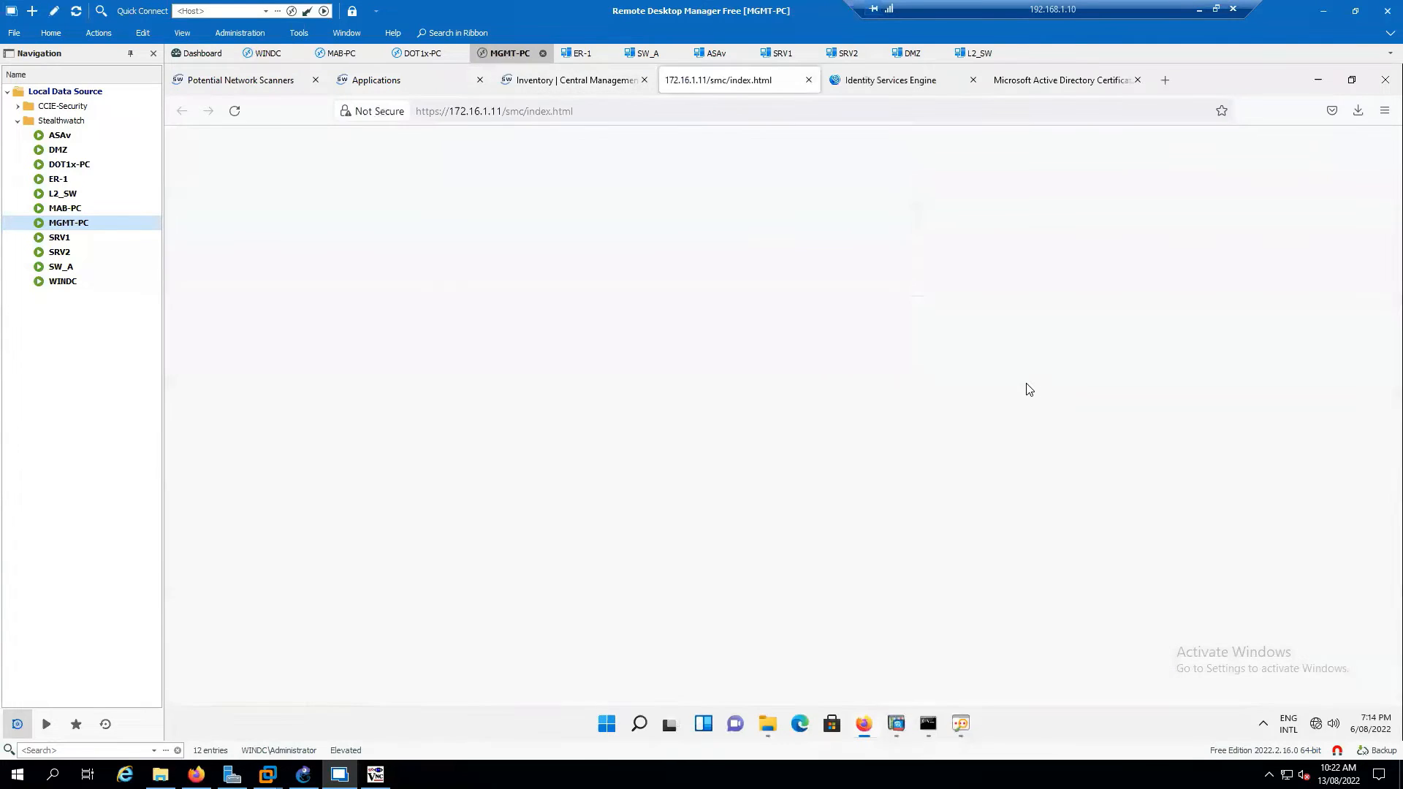
left_click(809, 80)
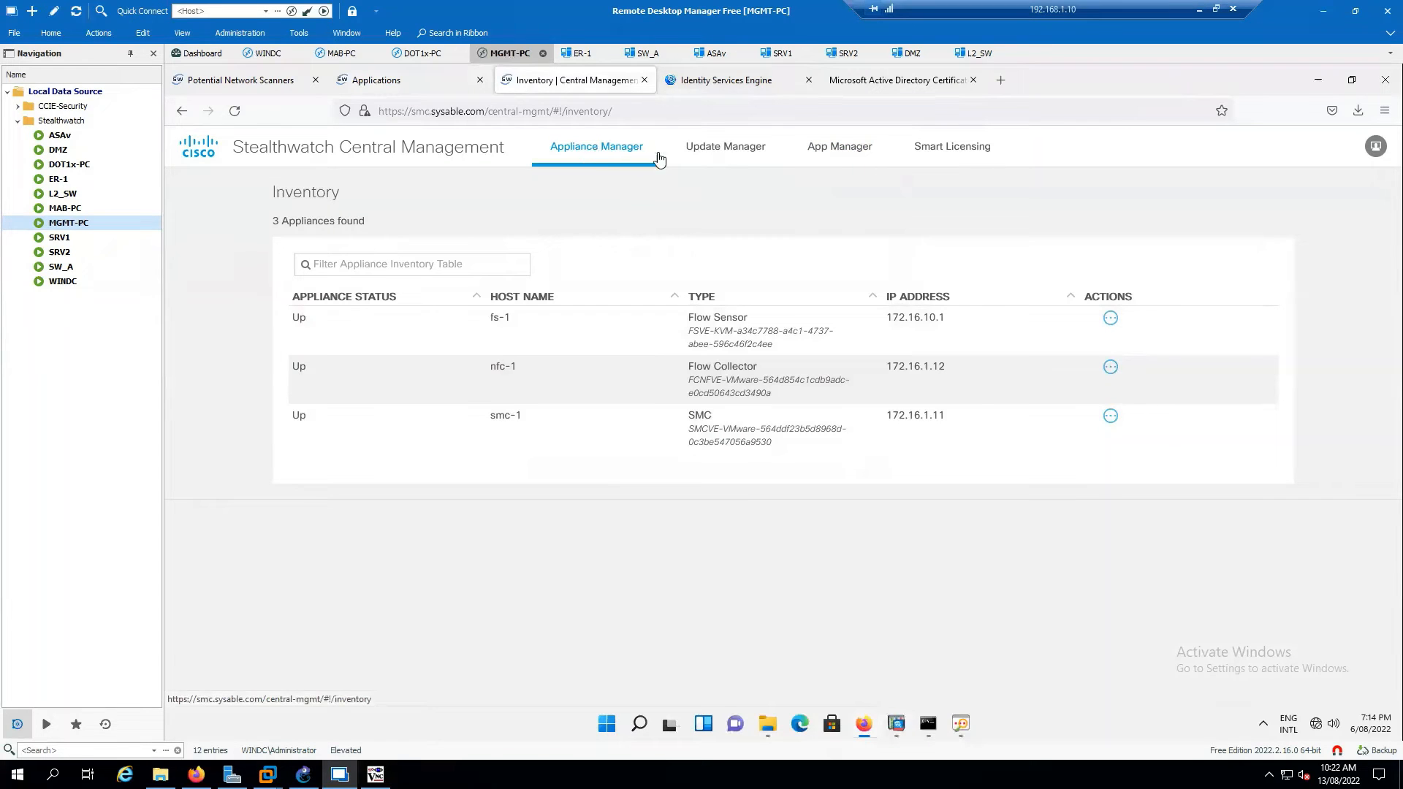
Install app-smc-sw-report-builder-1.4.5.swu from the Downloads folder through the Central Management App Manager
left_click(839, 153)
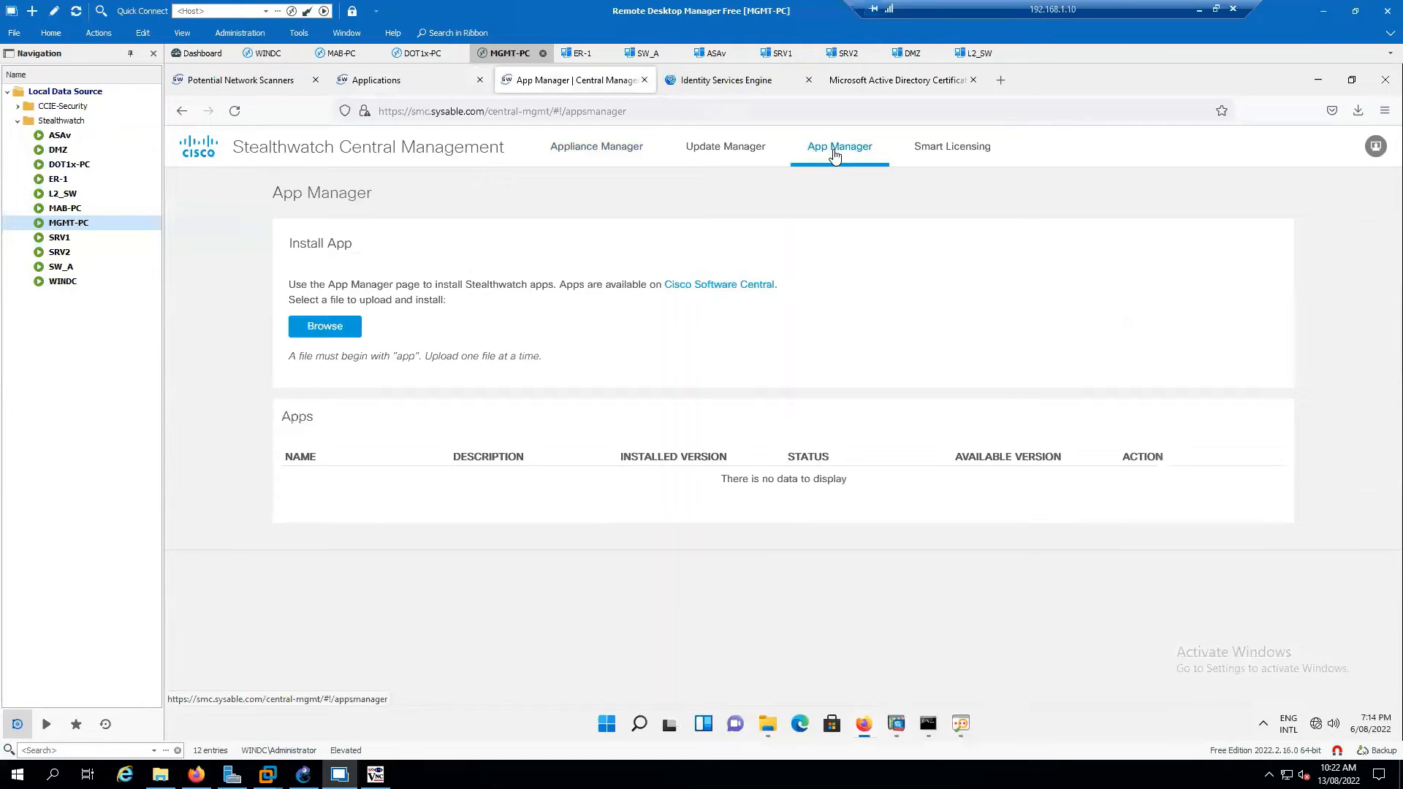
left_click(327, 333)
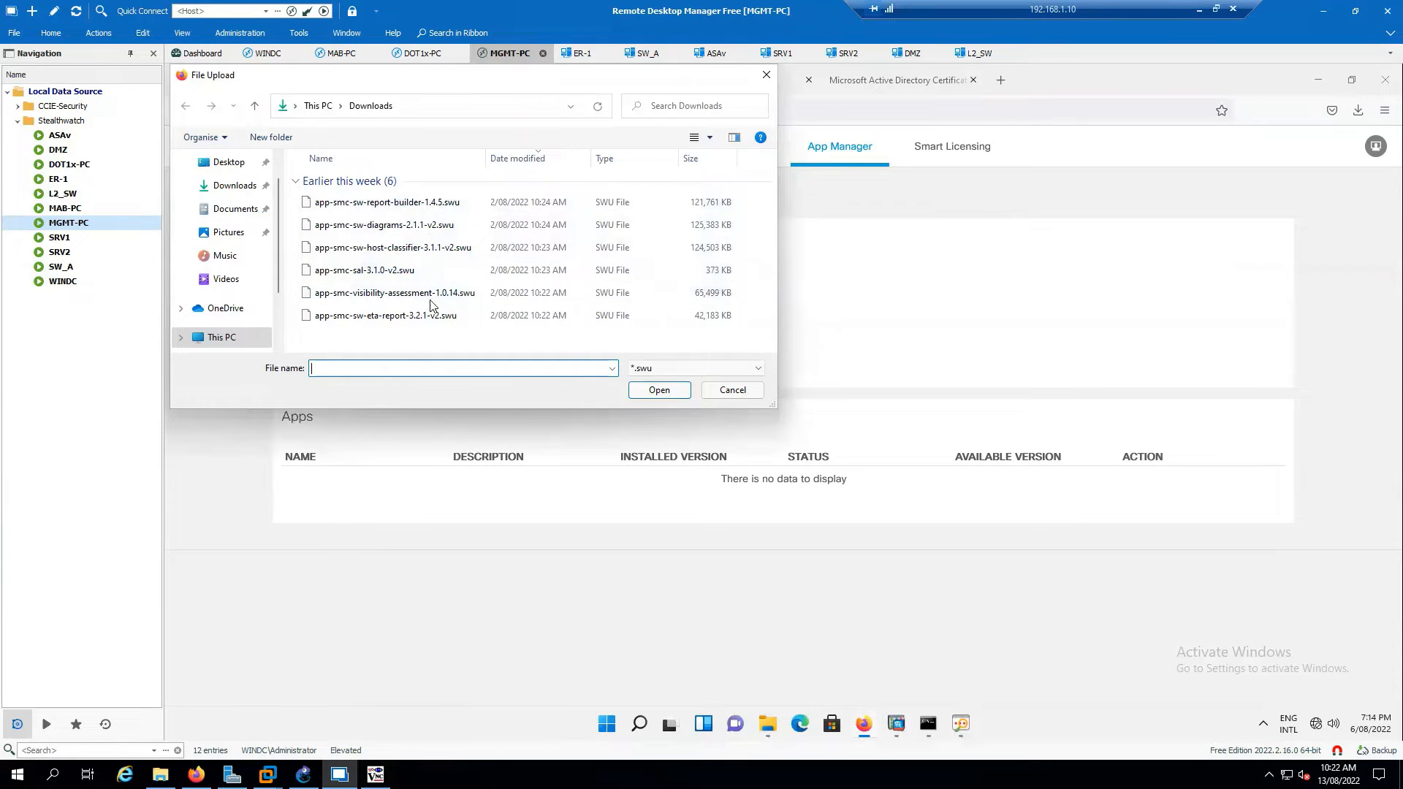
left_click(414, 316)
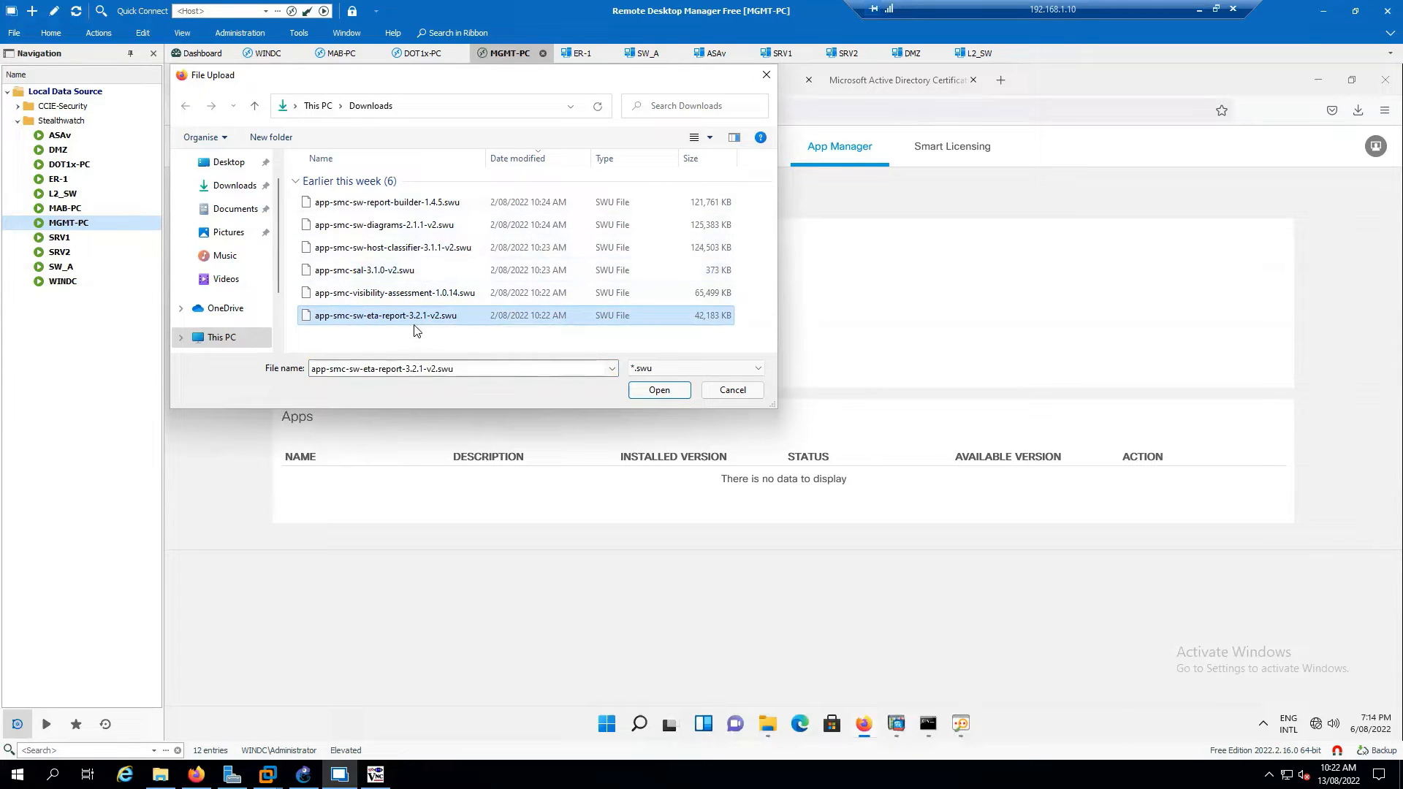
left_click(407, 205)
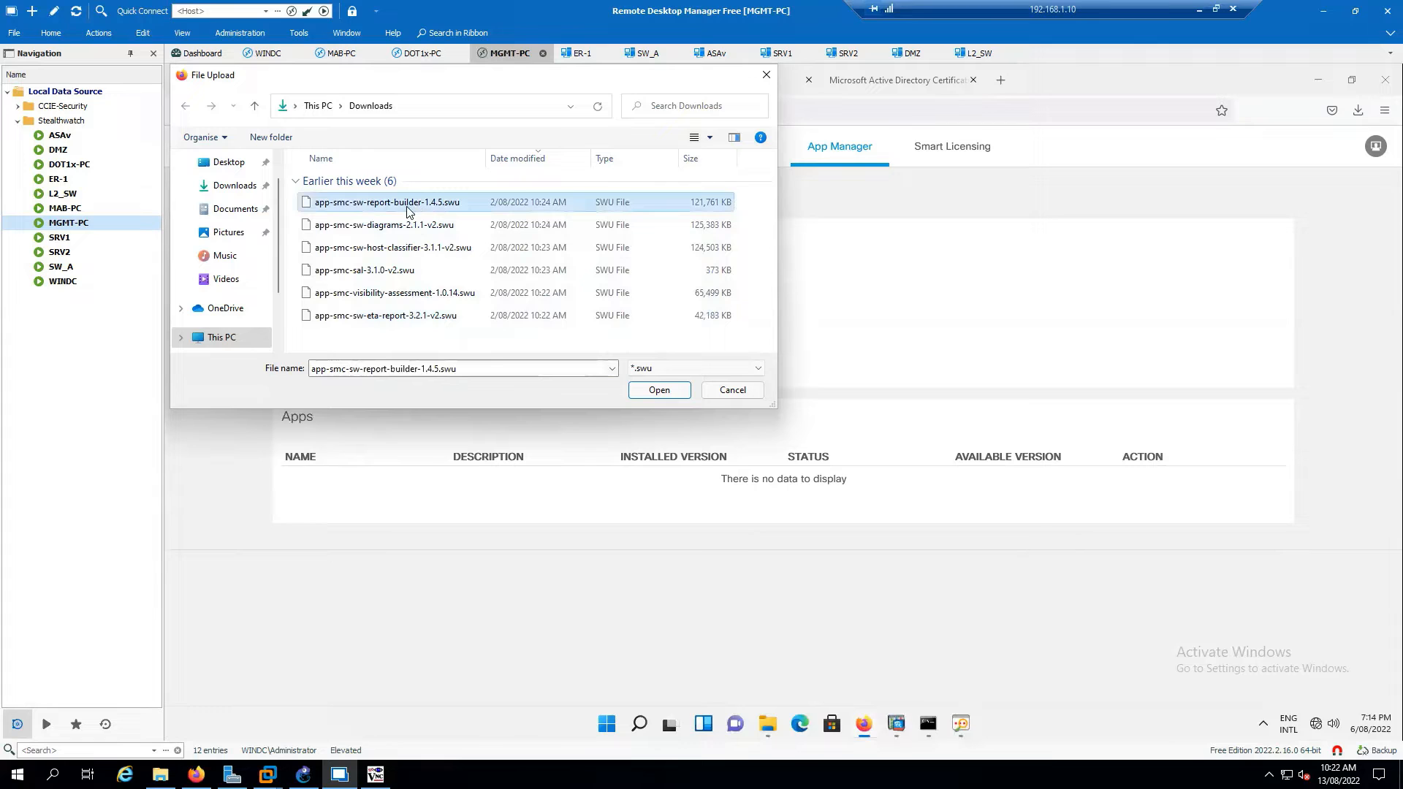
left_click(659, 391)
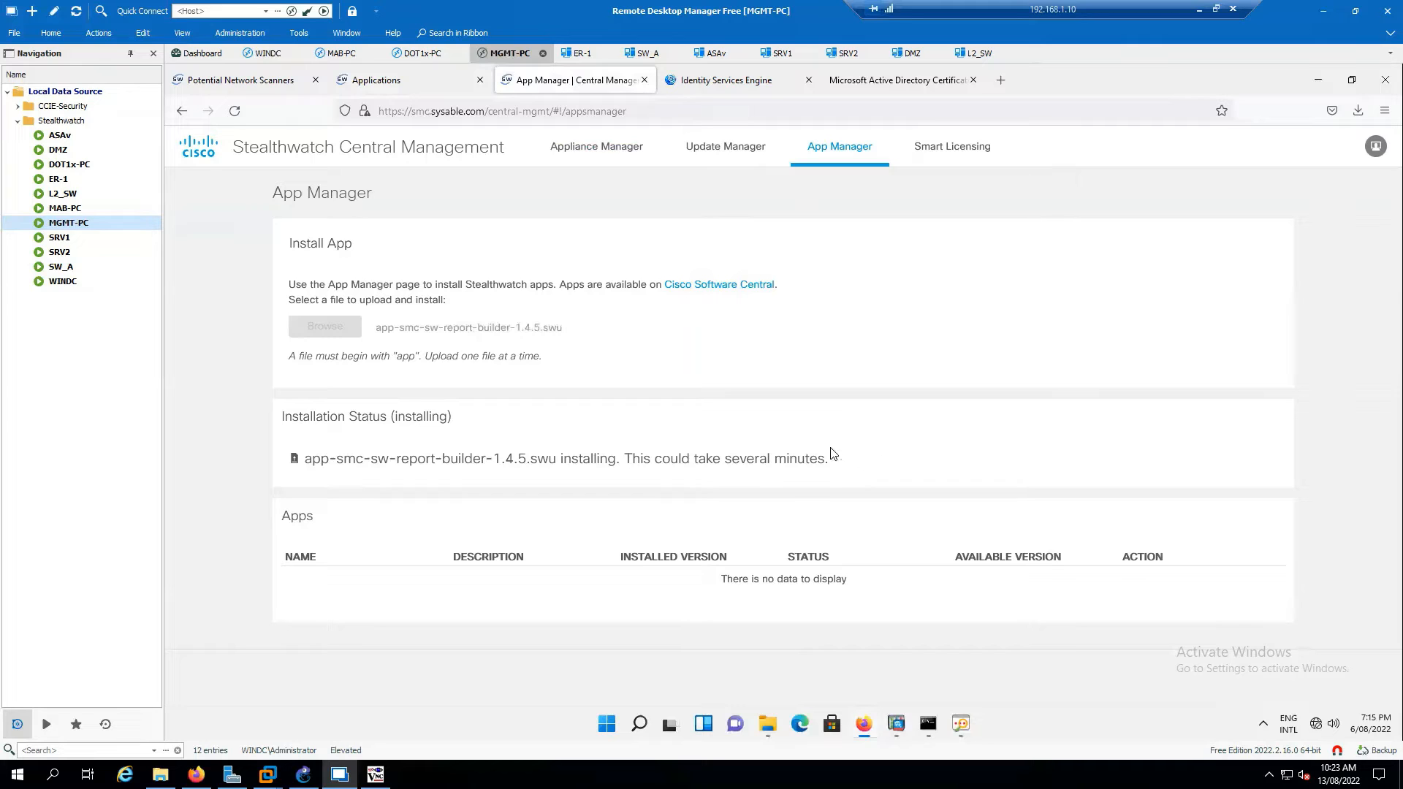
Check the App Manager's list of installed apps for the Report Builder entry
left_click(248, 80)
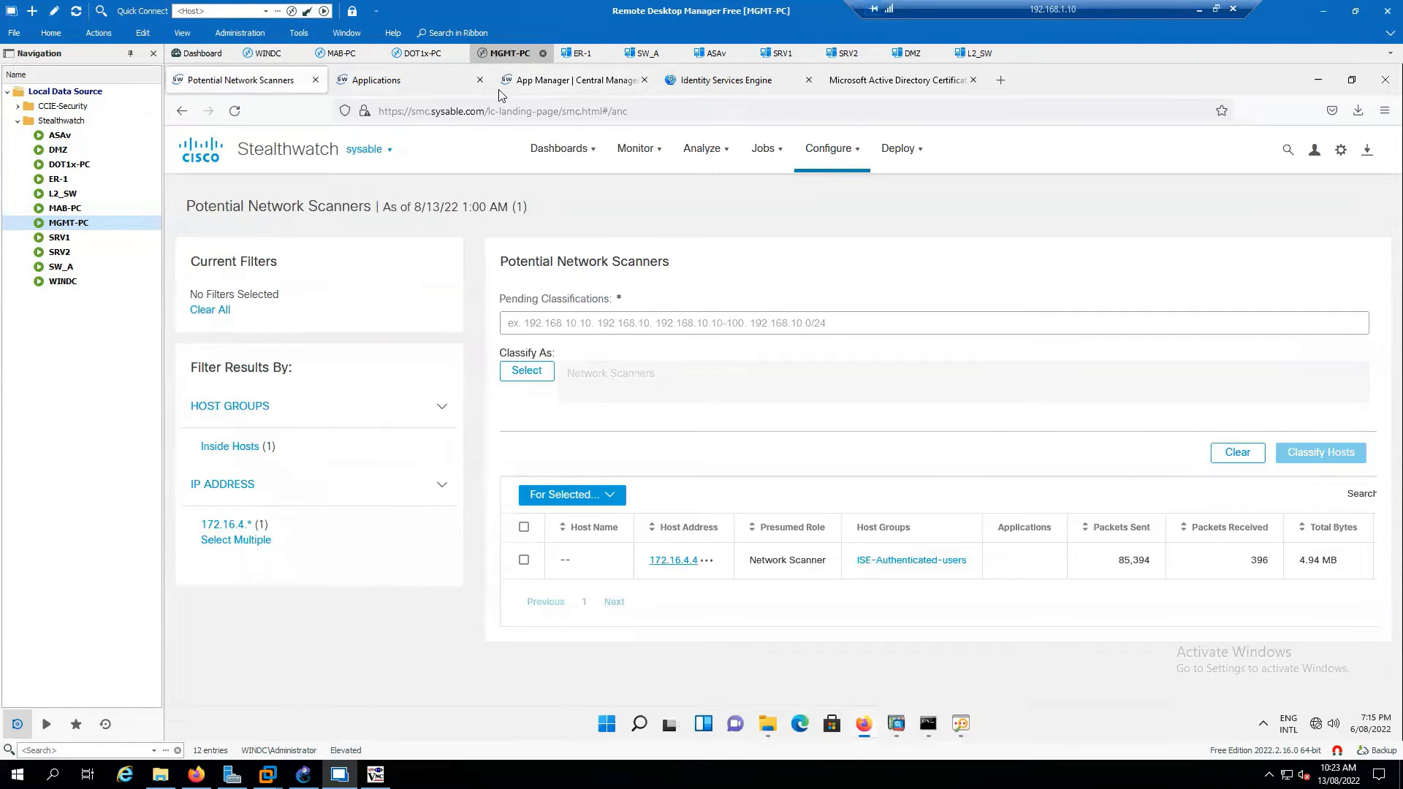
left_click(567, 82)
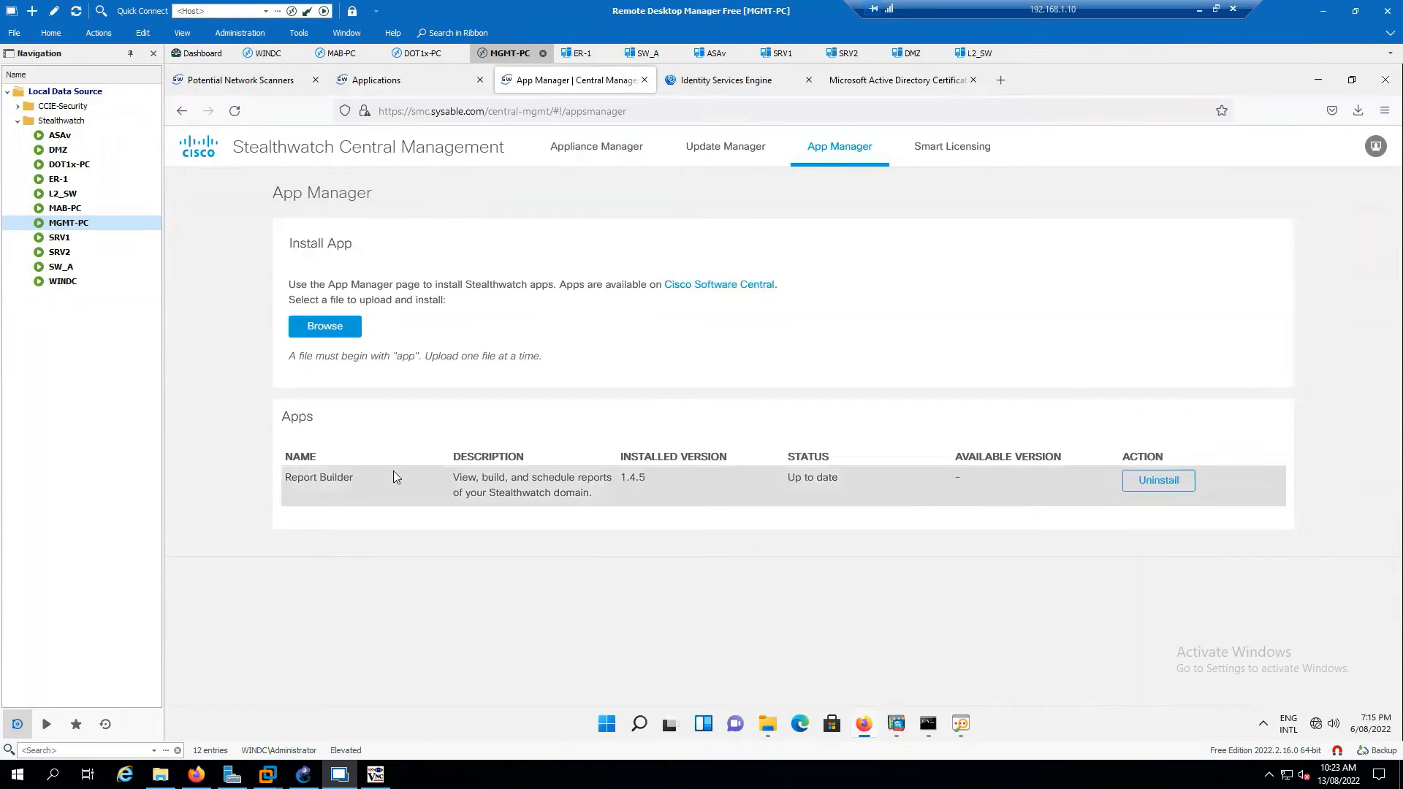
triple_click(356, 479)
left_click(379, 429)
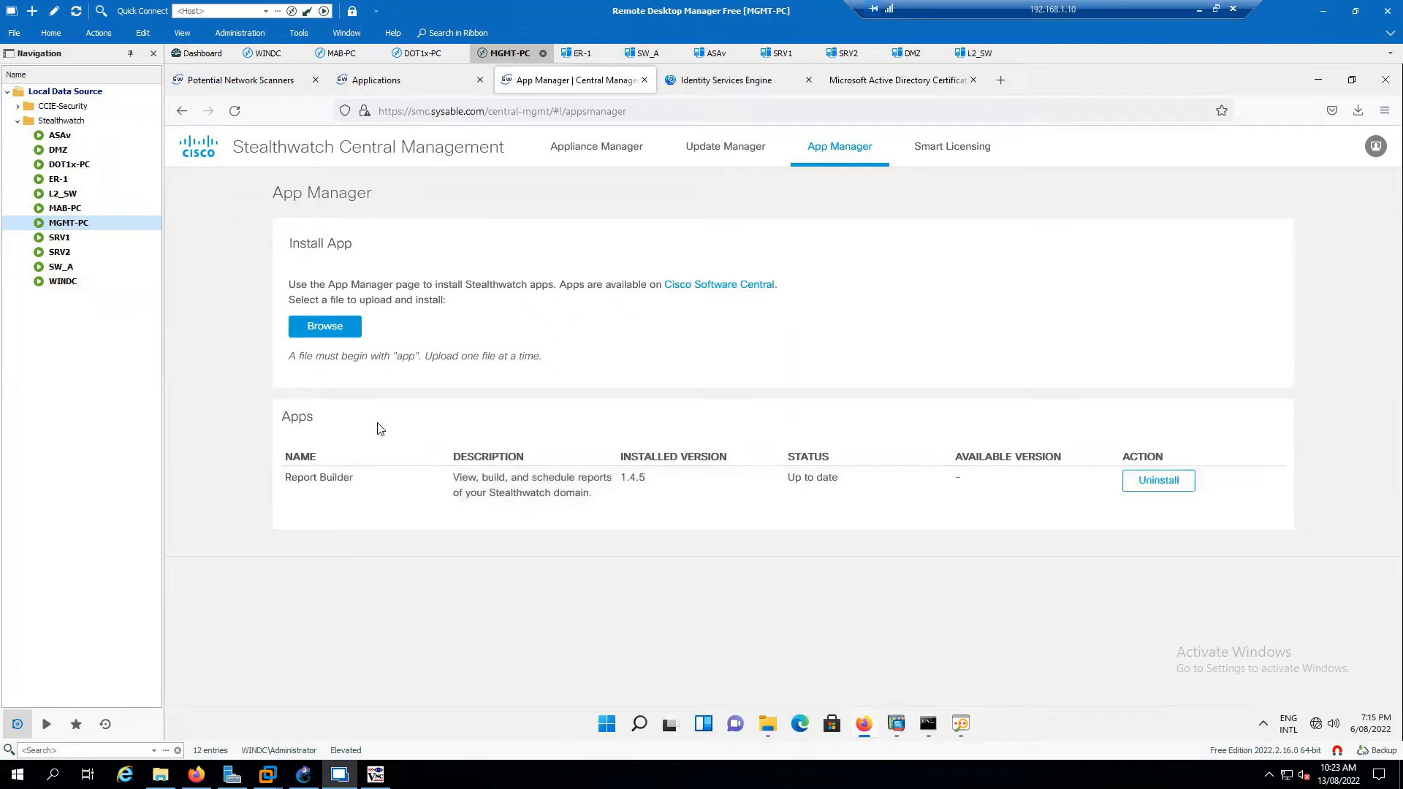
Reload the Potential Network Scanners page, open the Report Builder dashboard, and return to the previous page
left_click(258, 86)
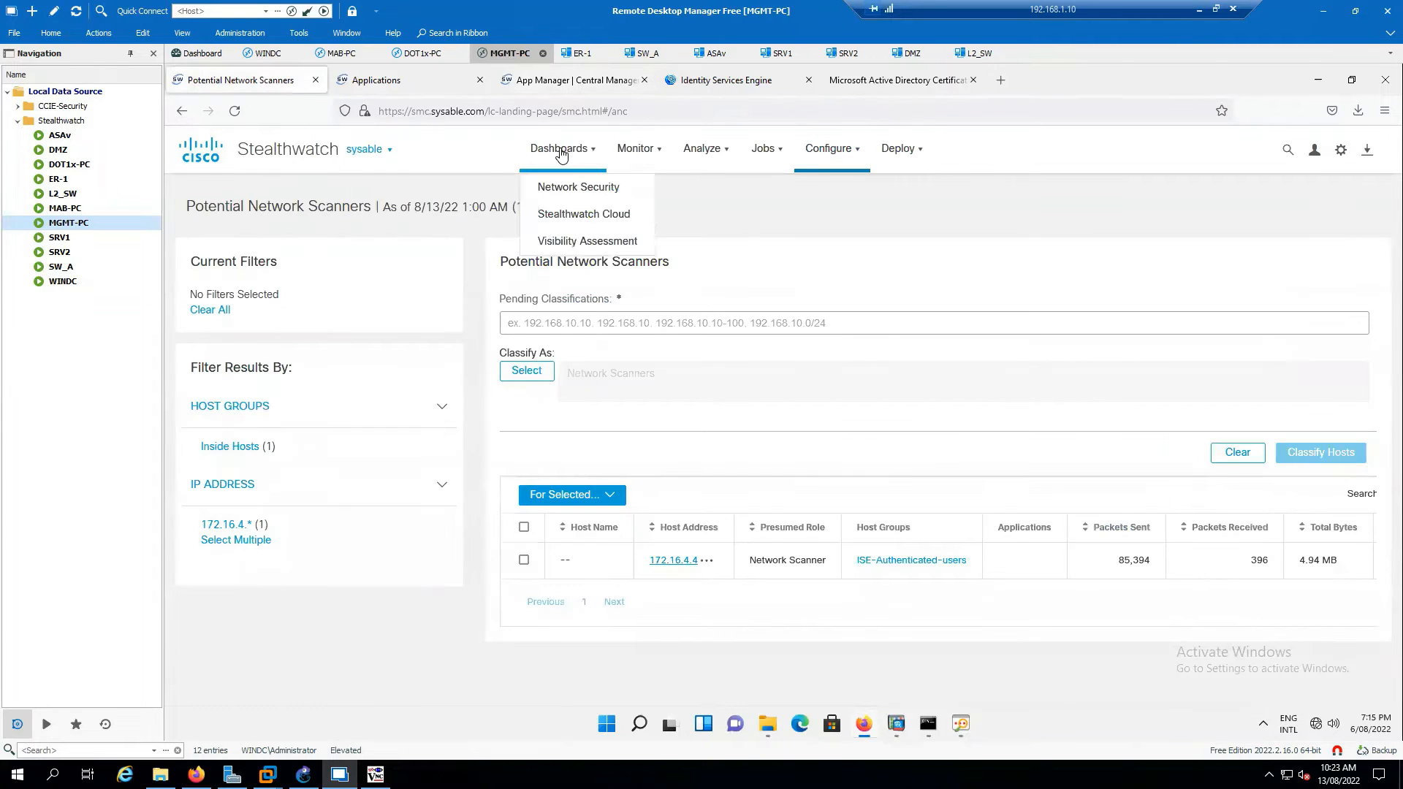
left_click(235, 111)
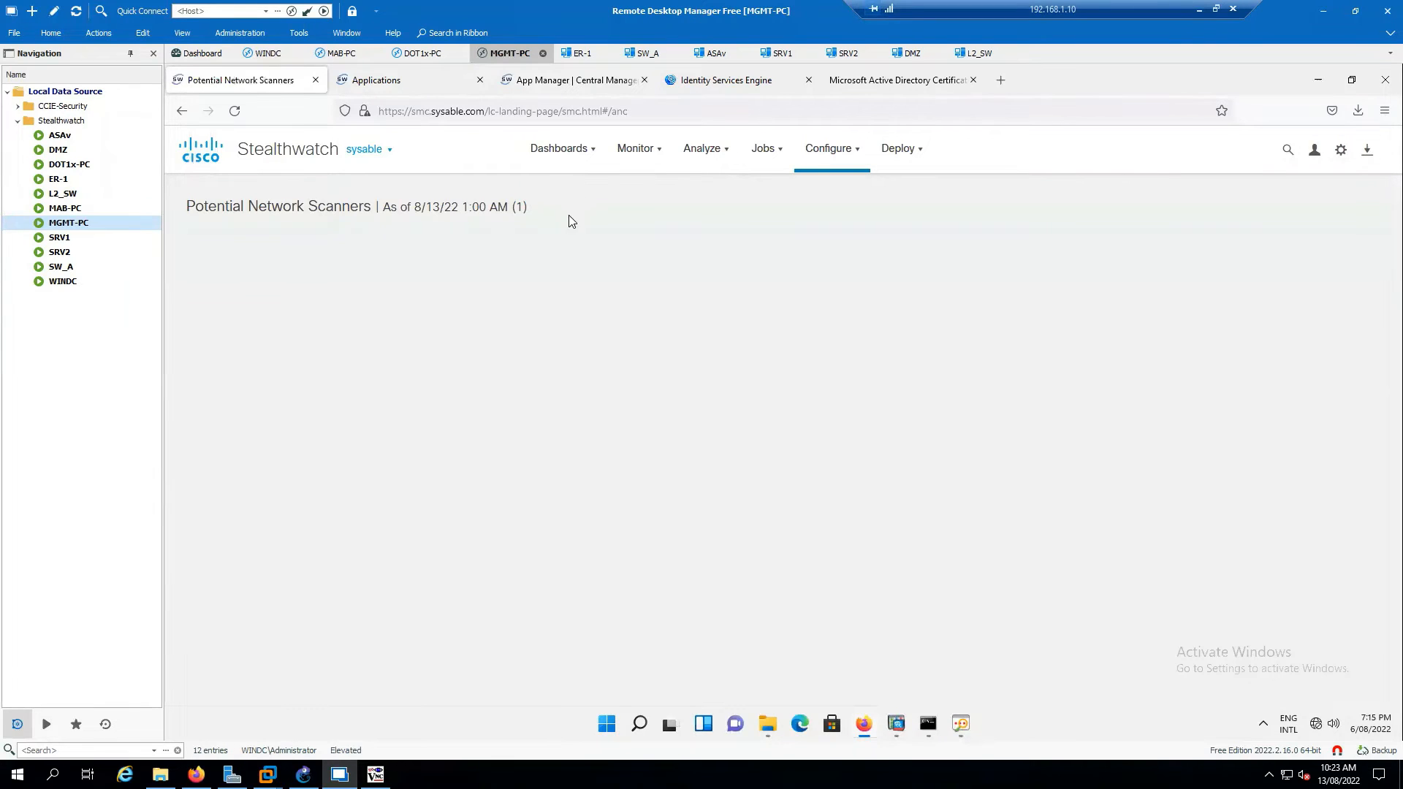
left_click(574, 149)
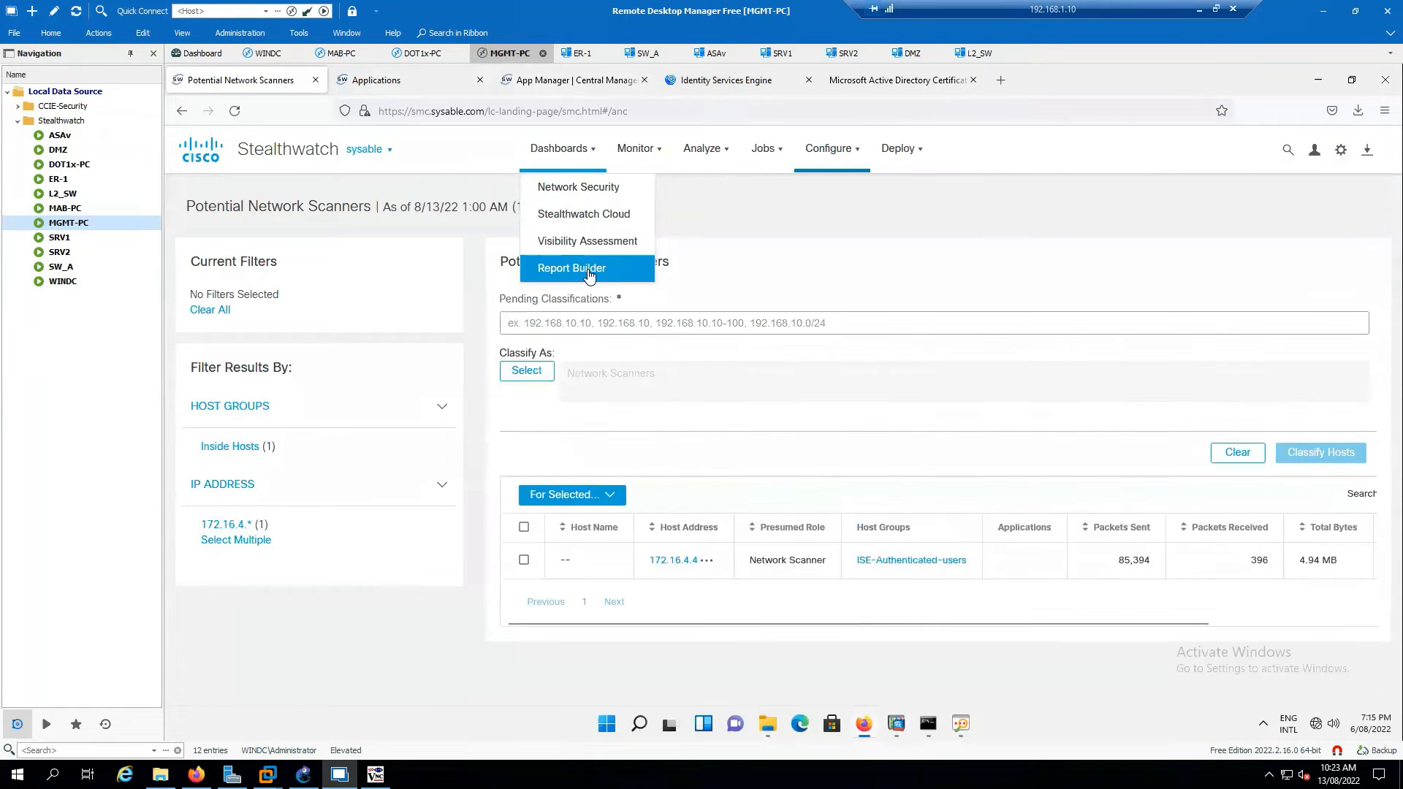
left_click(594, 274)
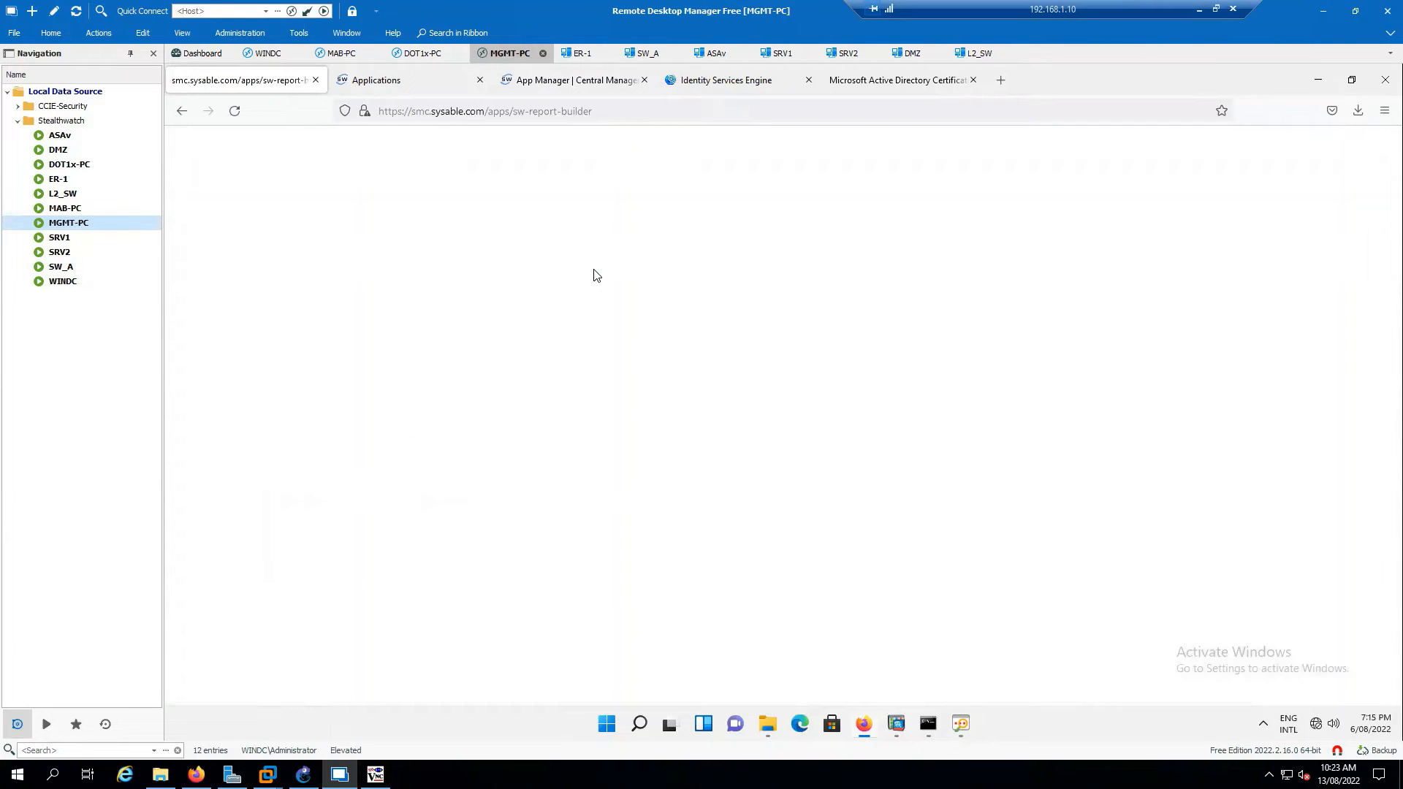
left_click(181, 110)
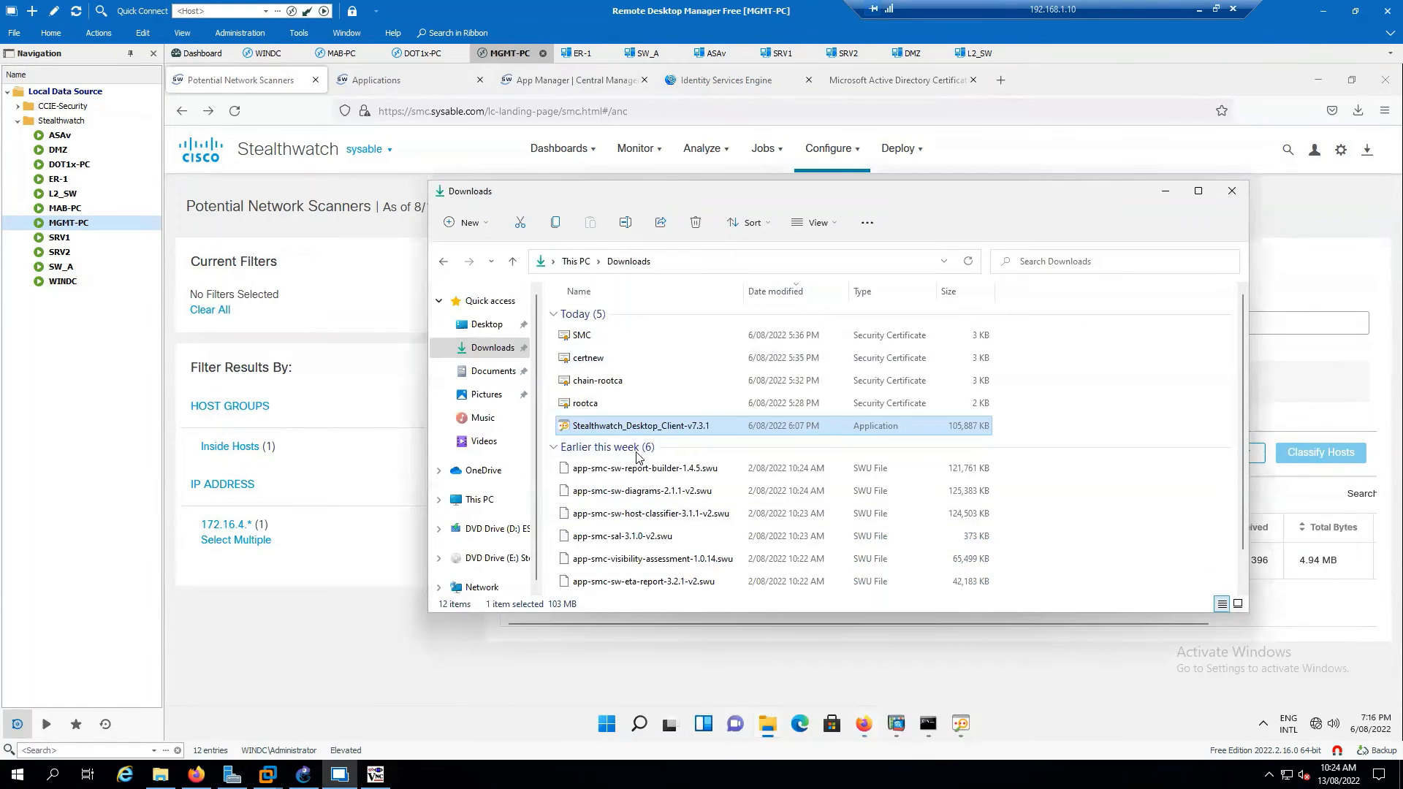
Compare the Report Builder and Visibility Assessment app packages in the Downloads folder with the available Stealthwatch dashboards
scroll(654, 468, "down", 1)
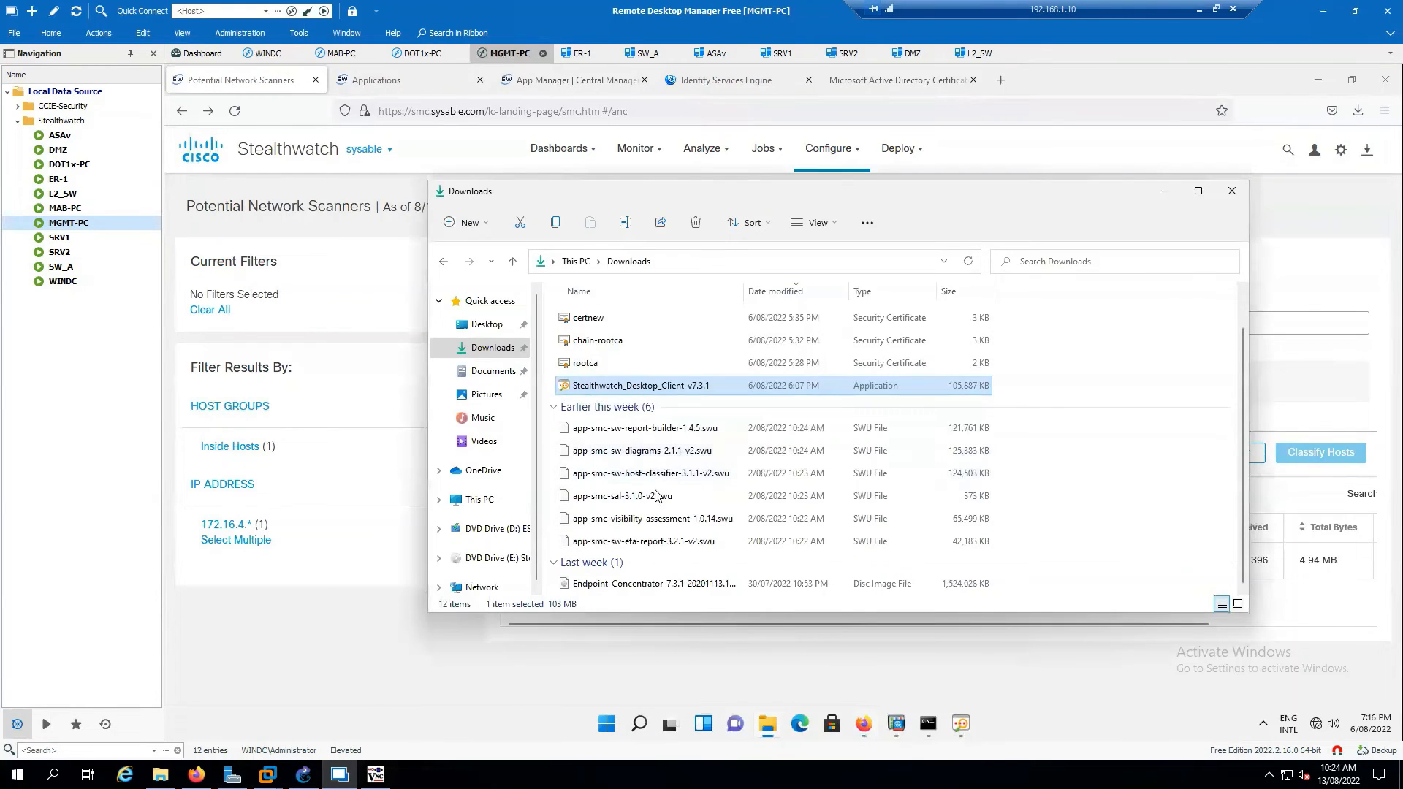
left_click(666, 429)
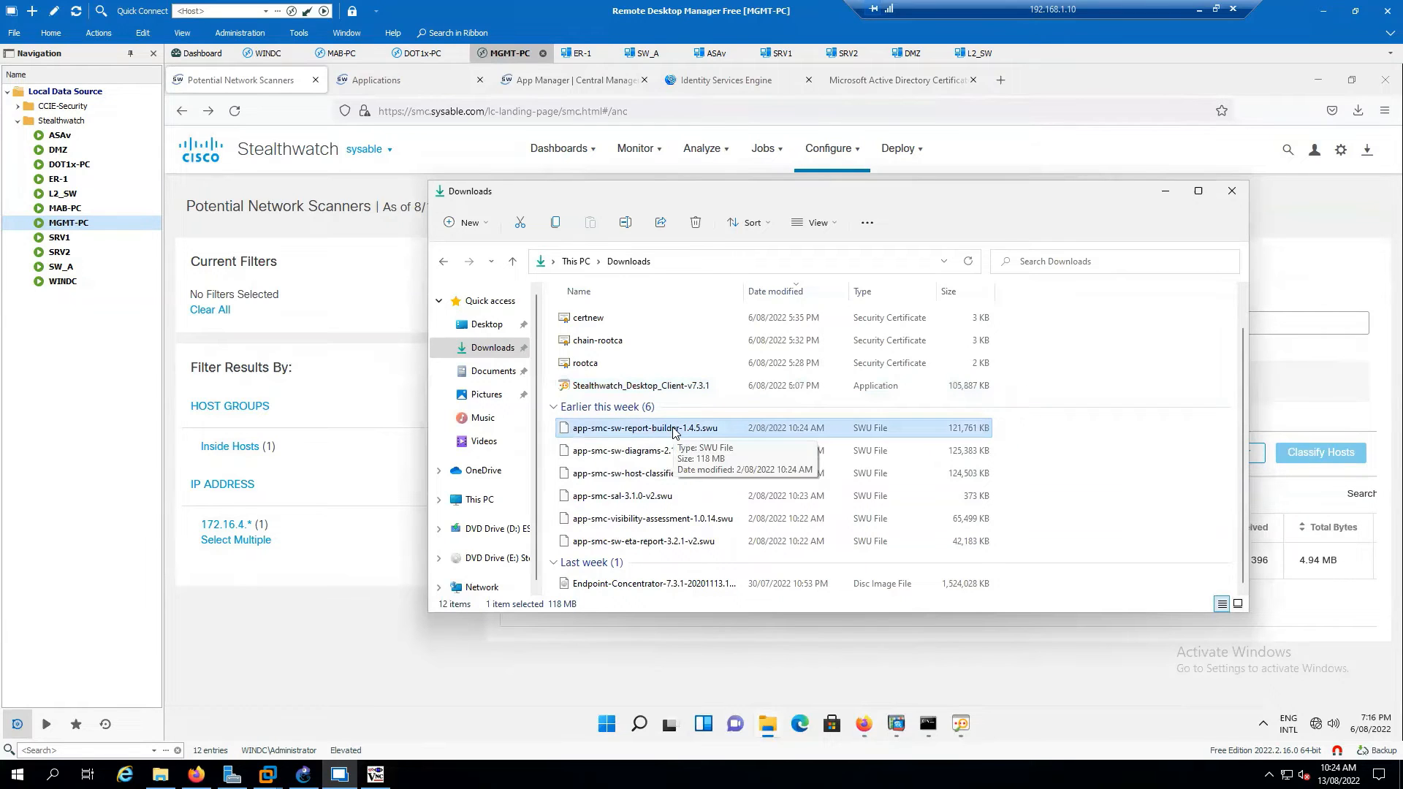
left_click(1167, 191)
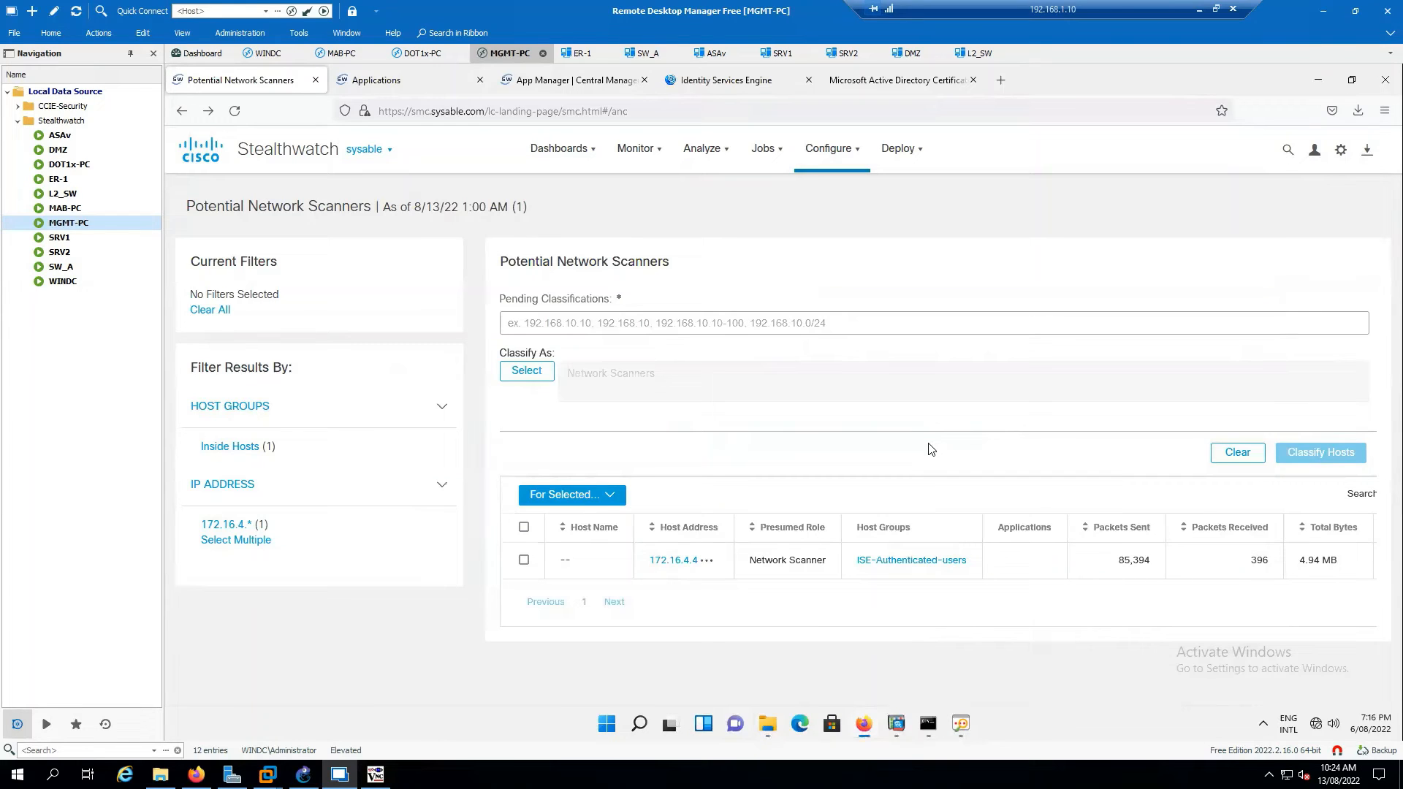
left_click(578, 152)
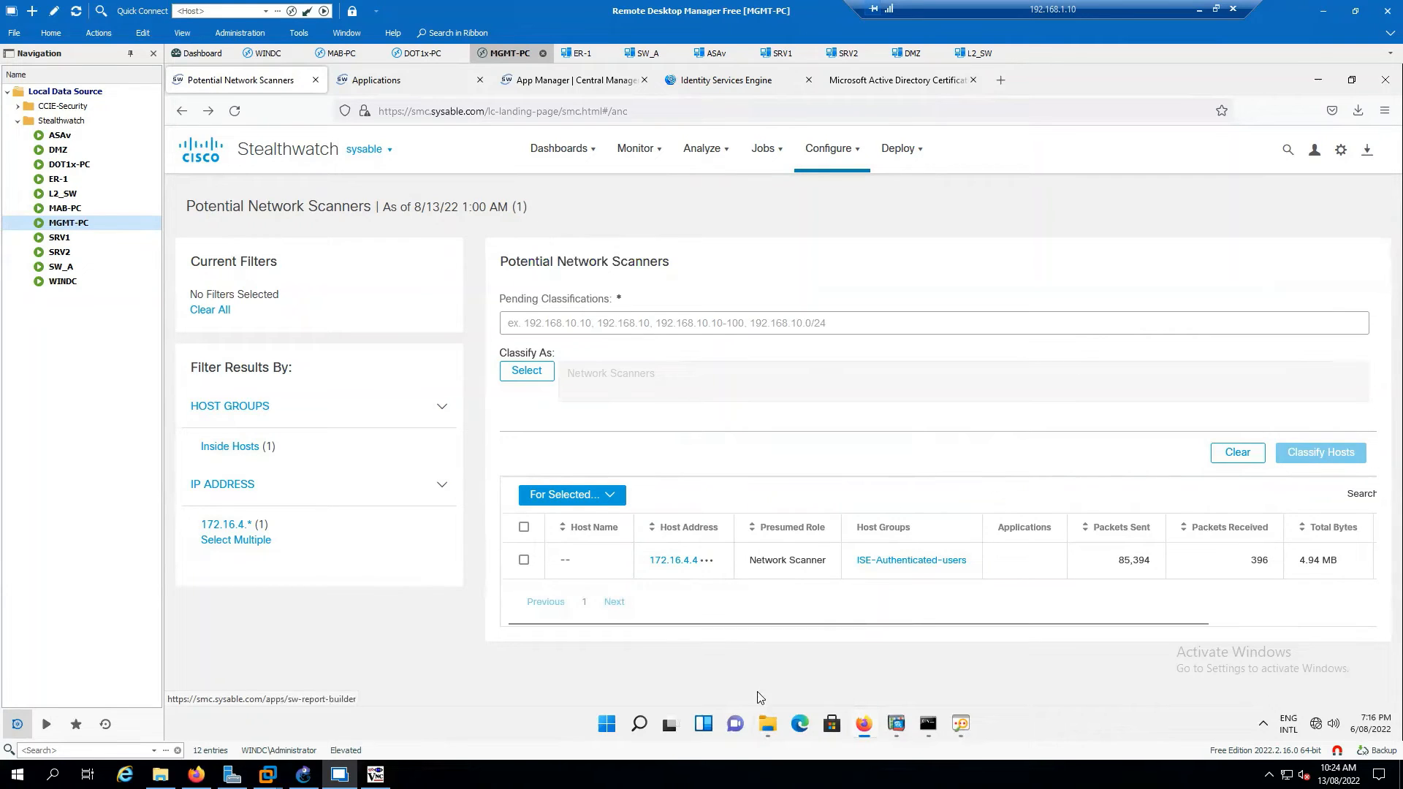
left_click(767, 724)
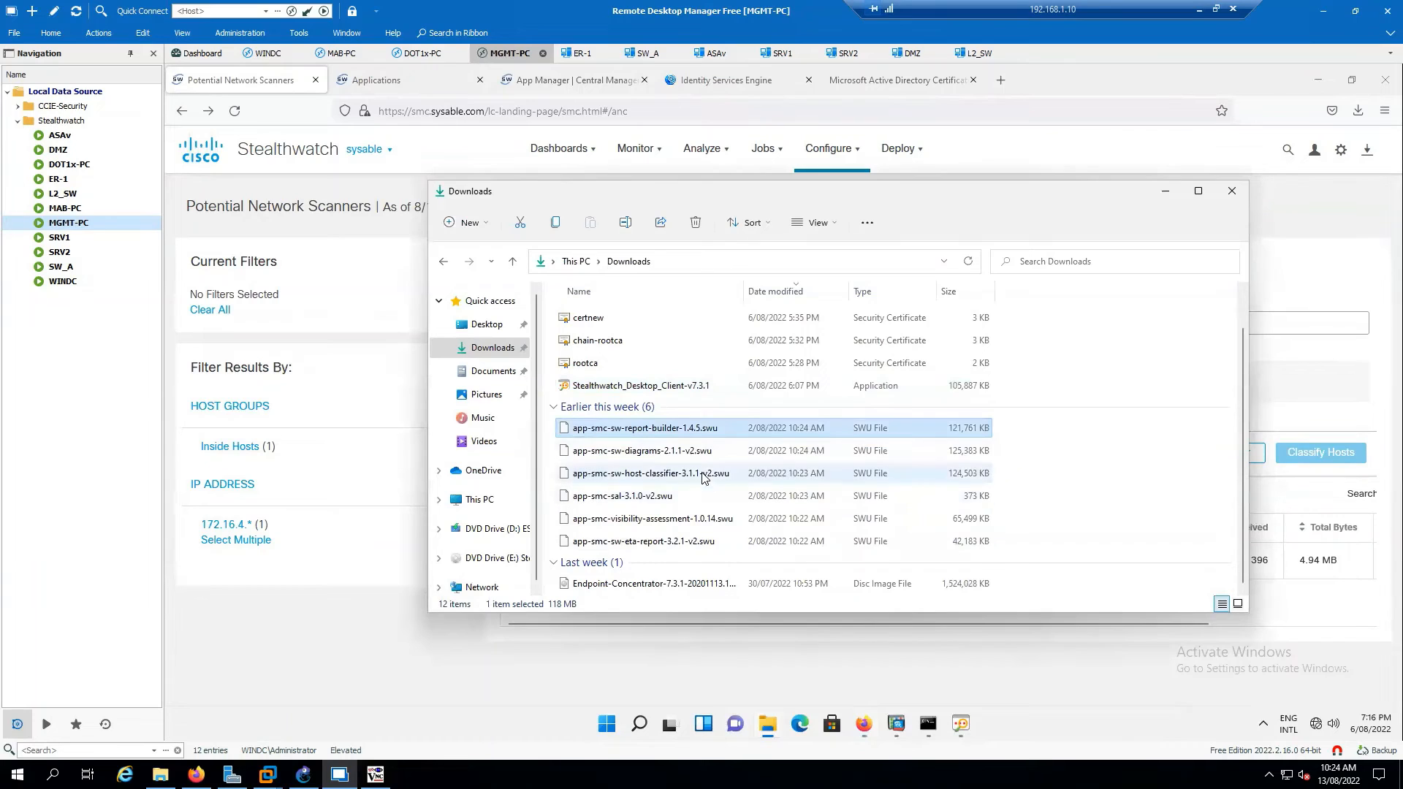
left_click(668, 521)
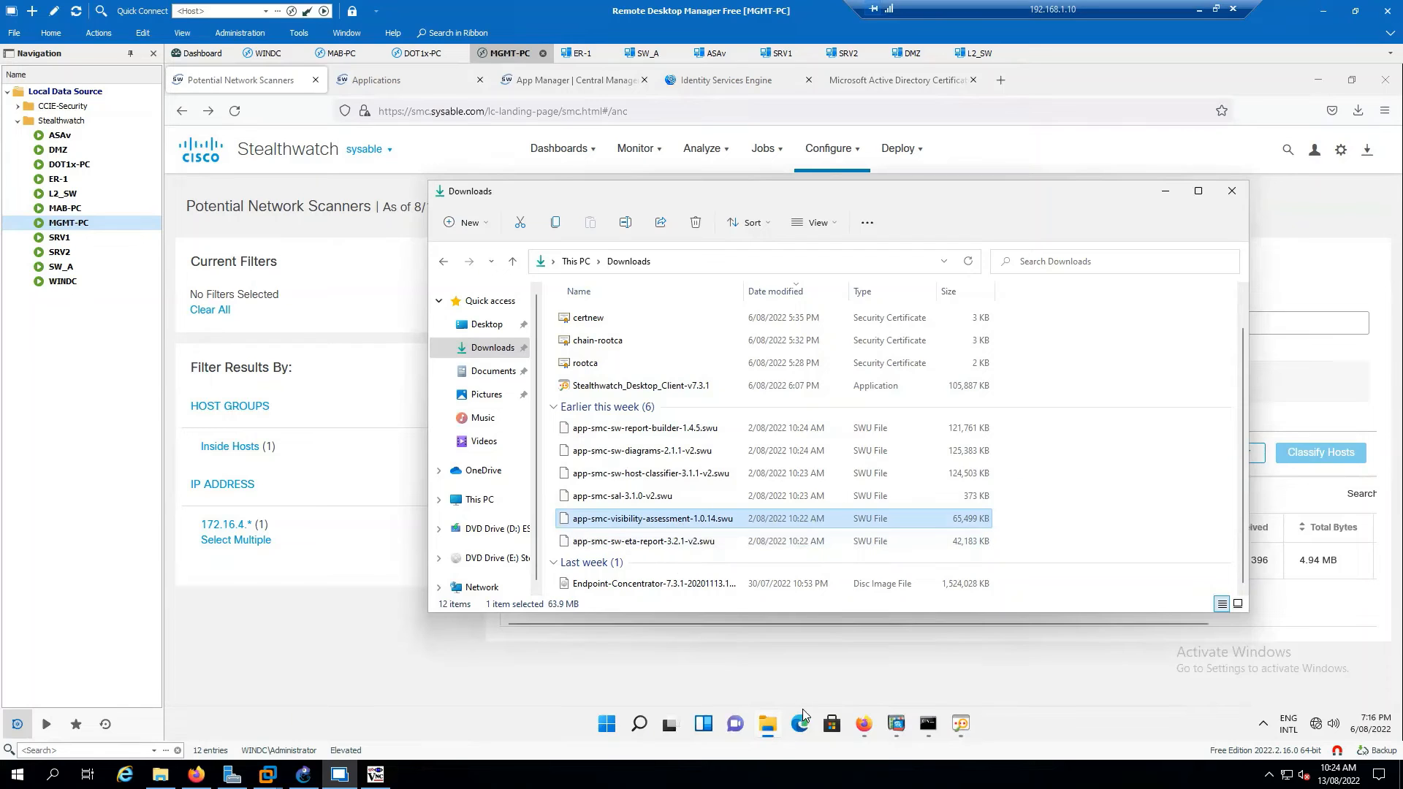
left_click(767, 723)
Open the Visibility Assessment dashboard and examine the country traffic map and both pages of Internal Monitored Network statistics
left_click(587, 152)
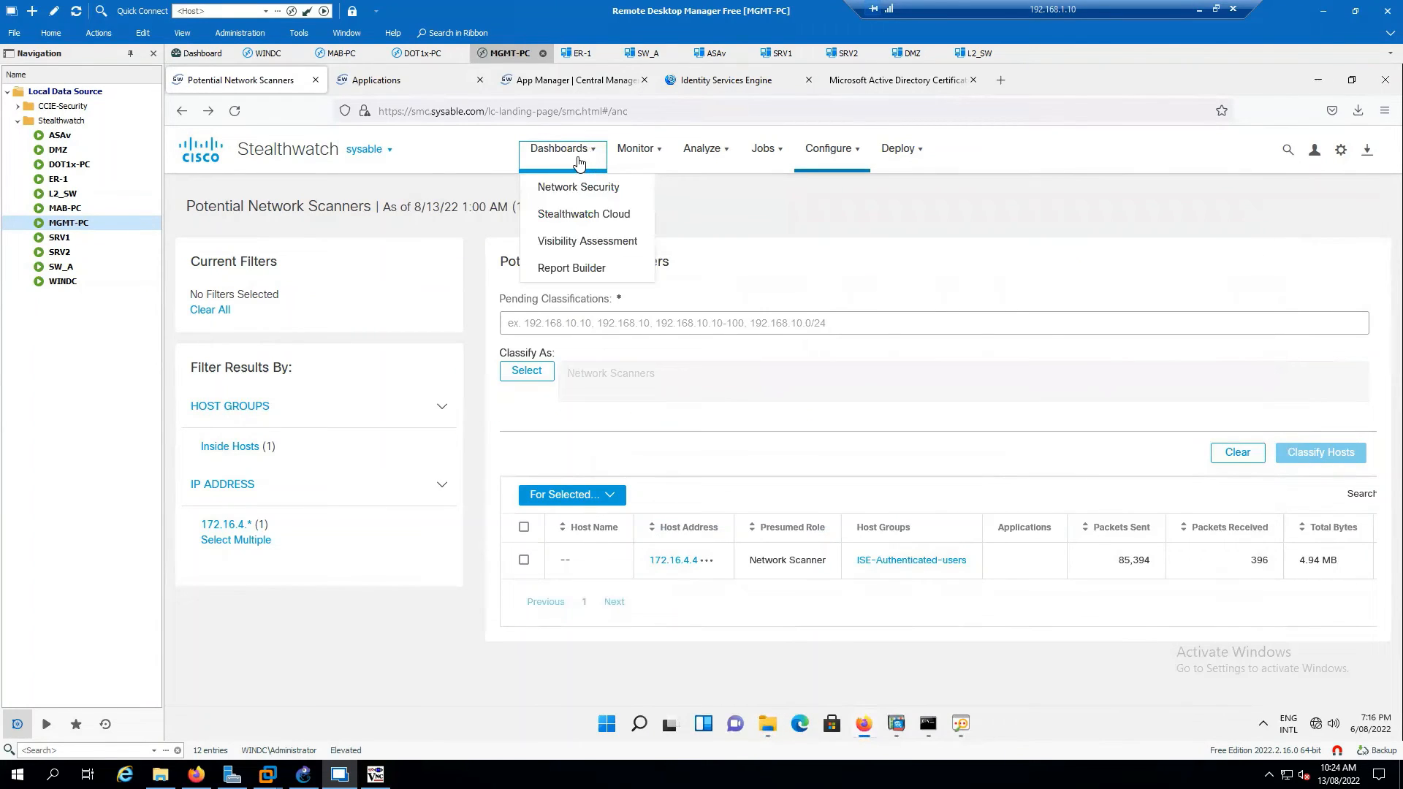
left_click(585, 242)
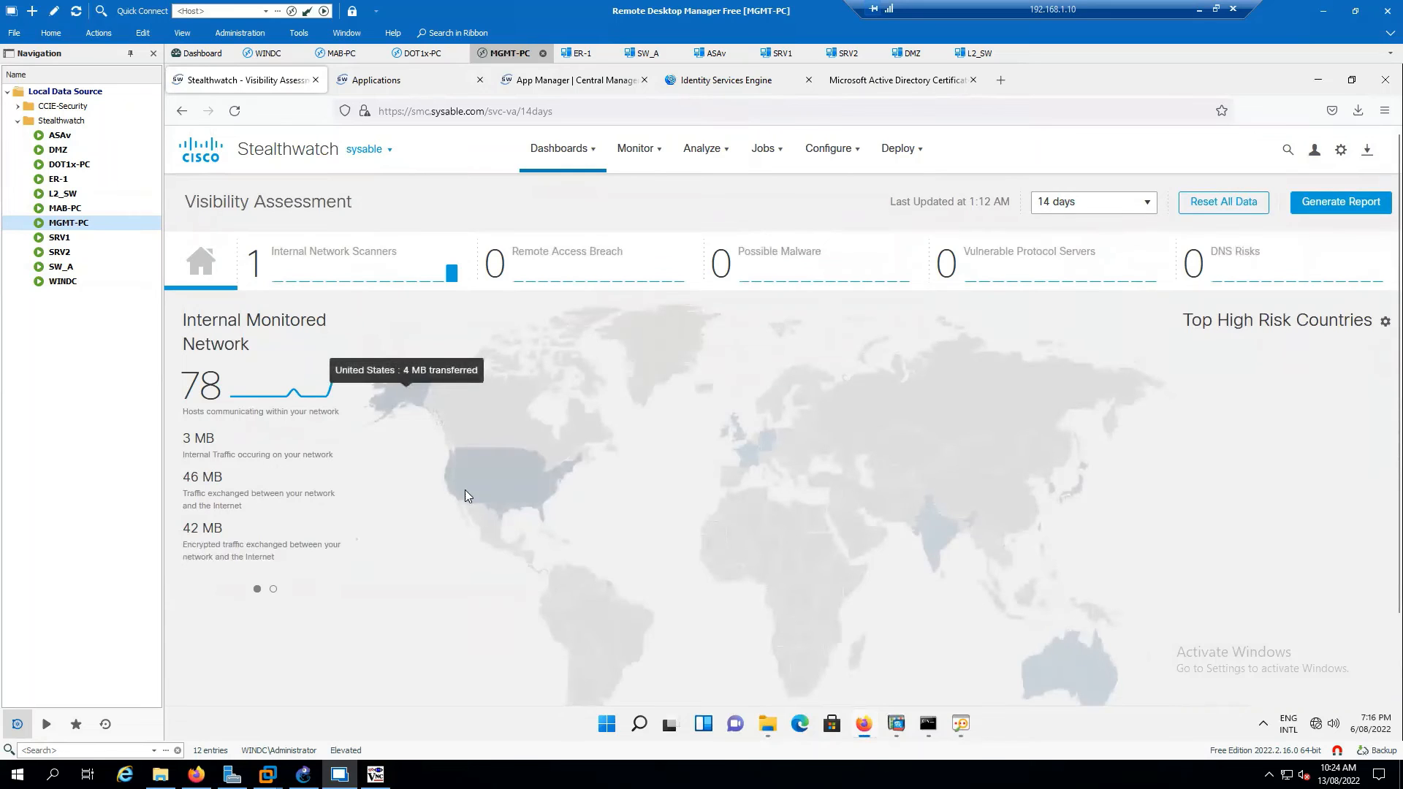
mouse_move(403, 385)
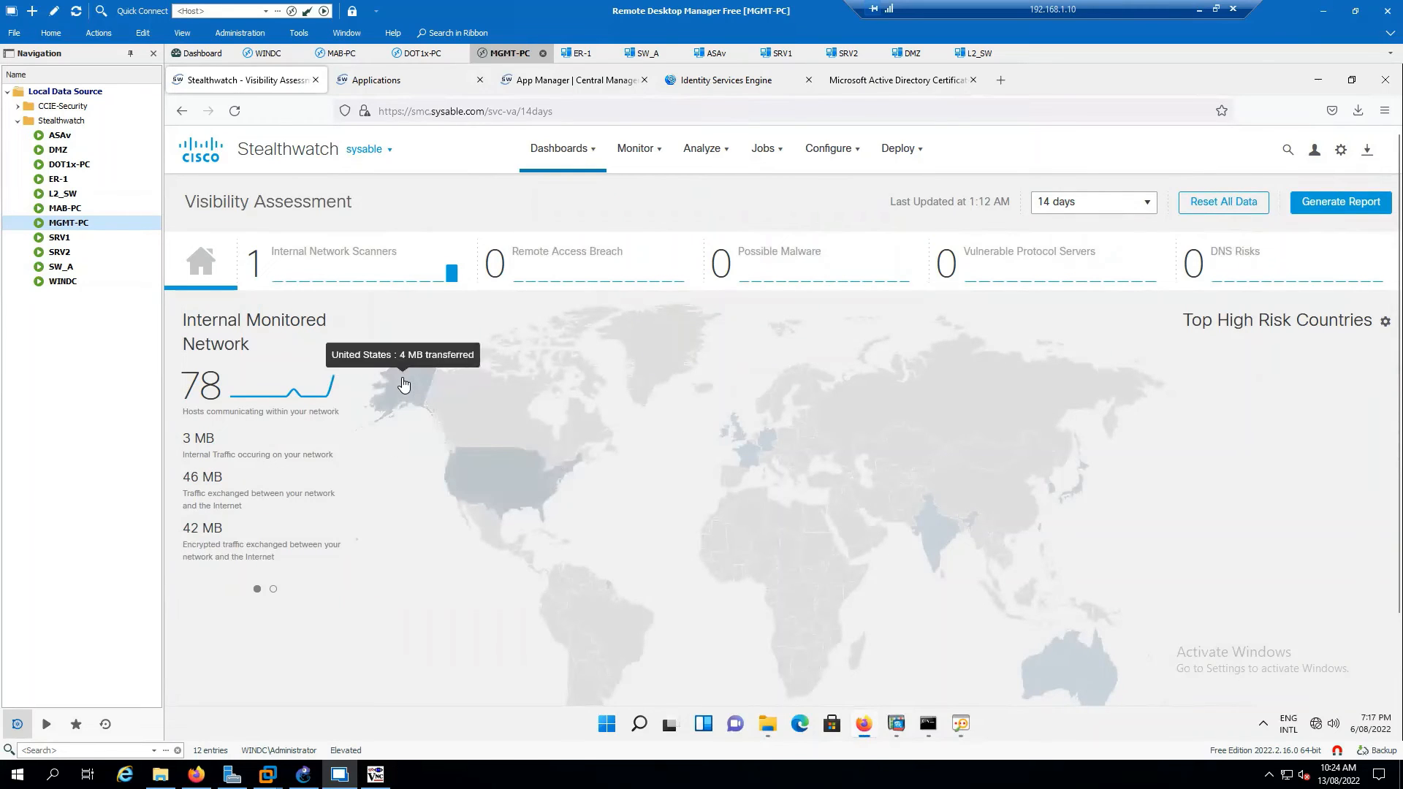
mouse_move(939, 537)
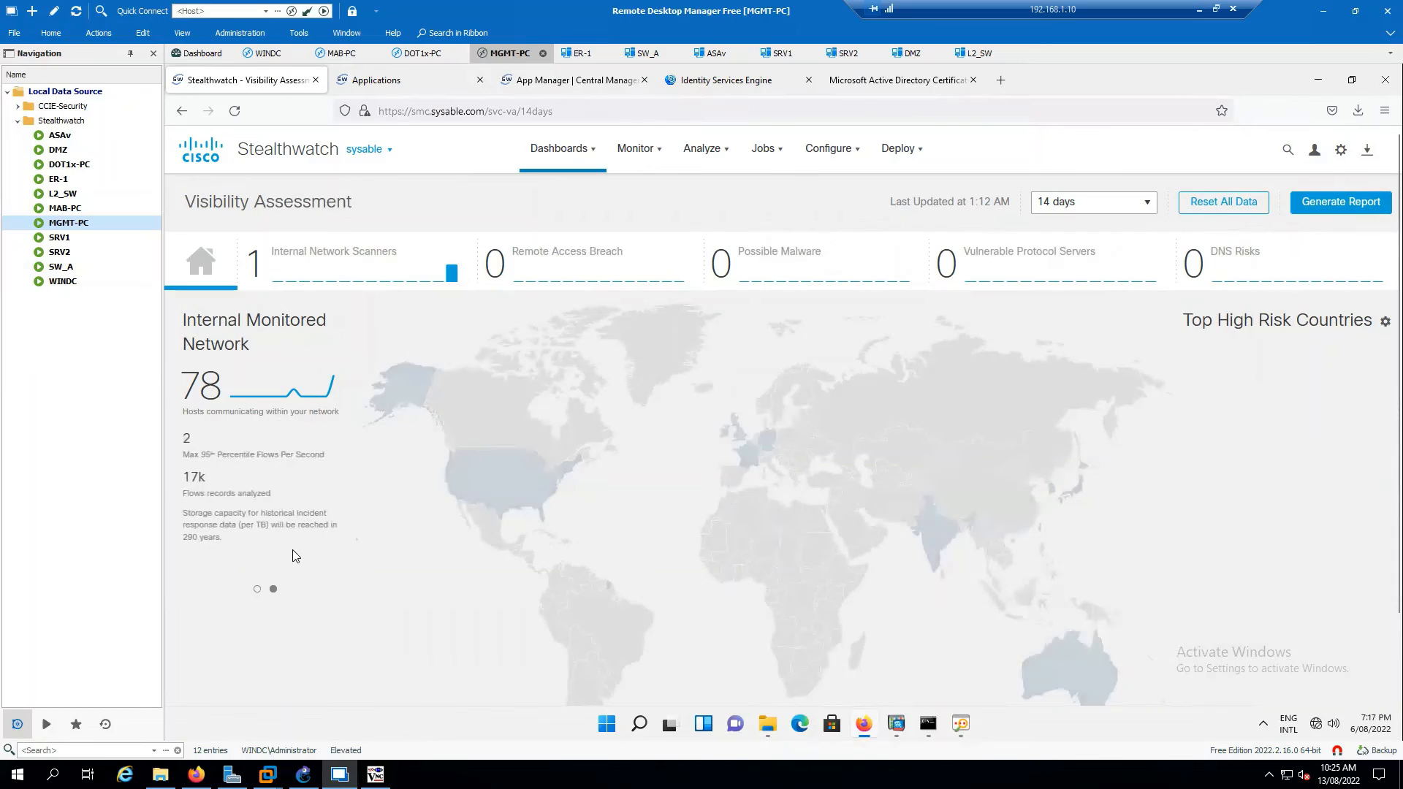
left_click(256, 591)
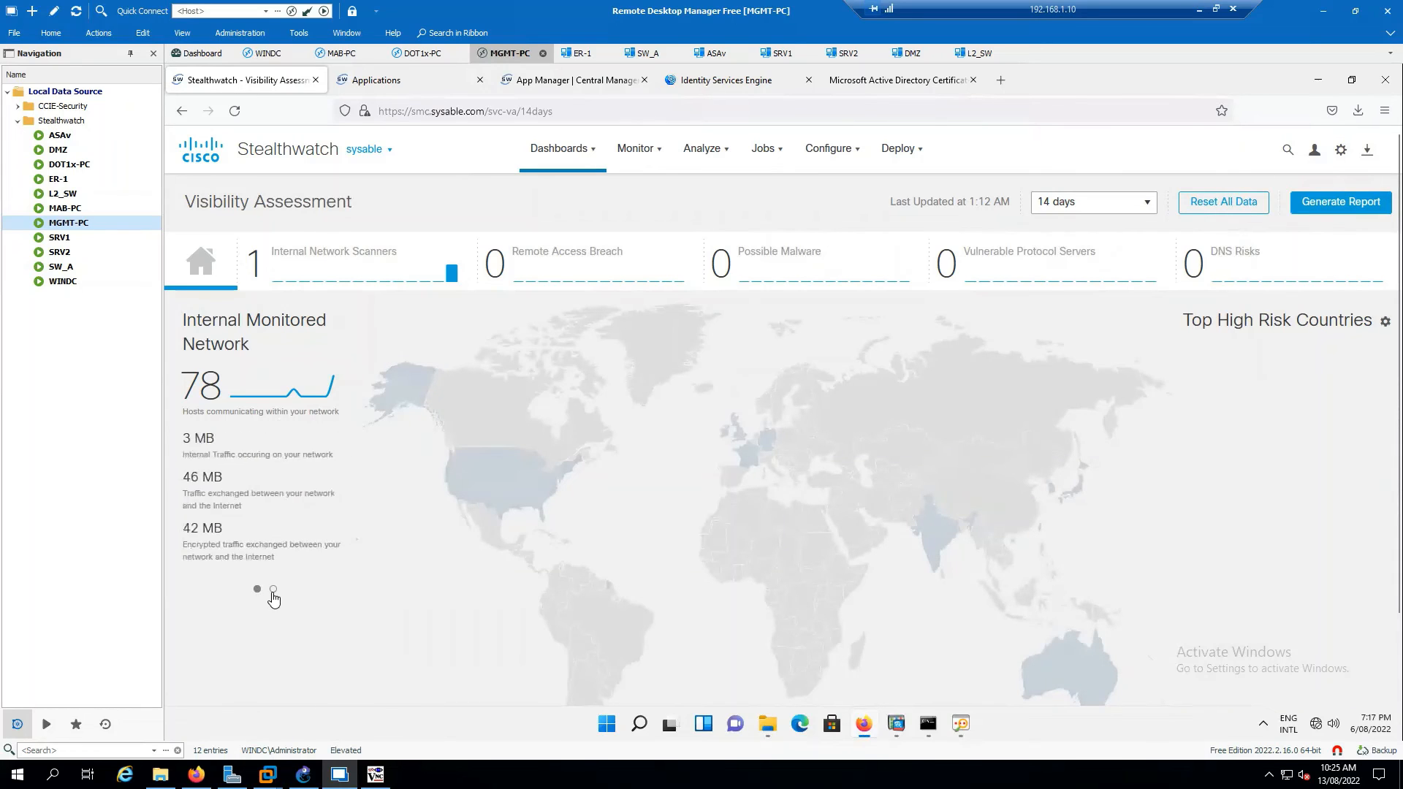
left_click(272, 590)
left_click(257, 589)
left_click(833, 148)
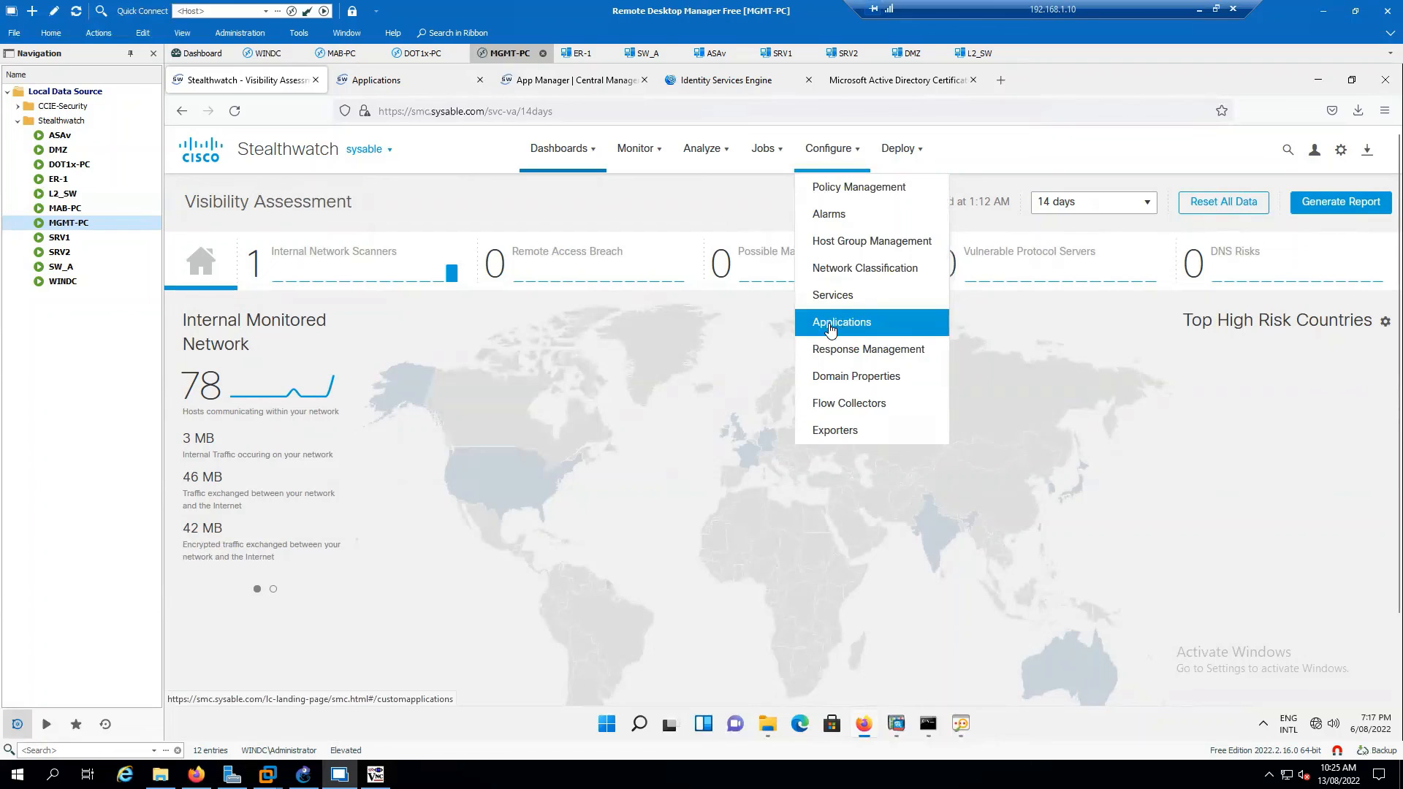
left_click(907, 154)
left_click(838, 153)
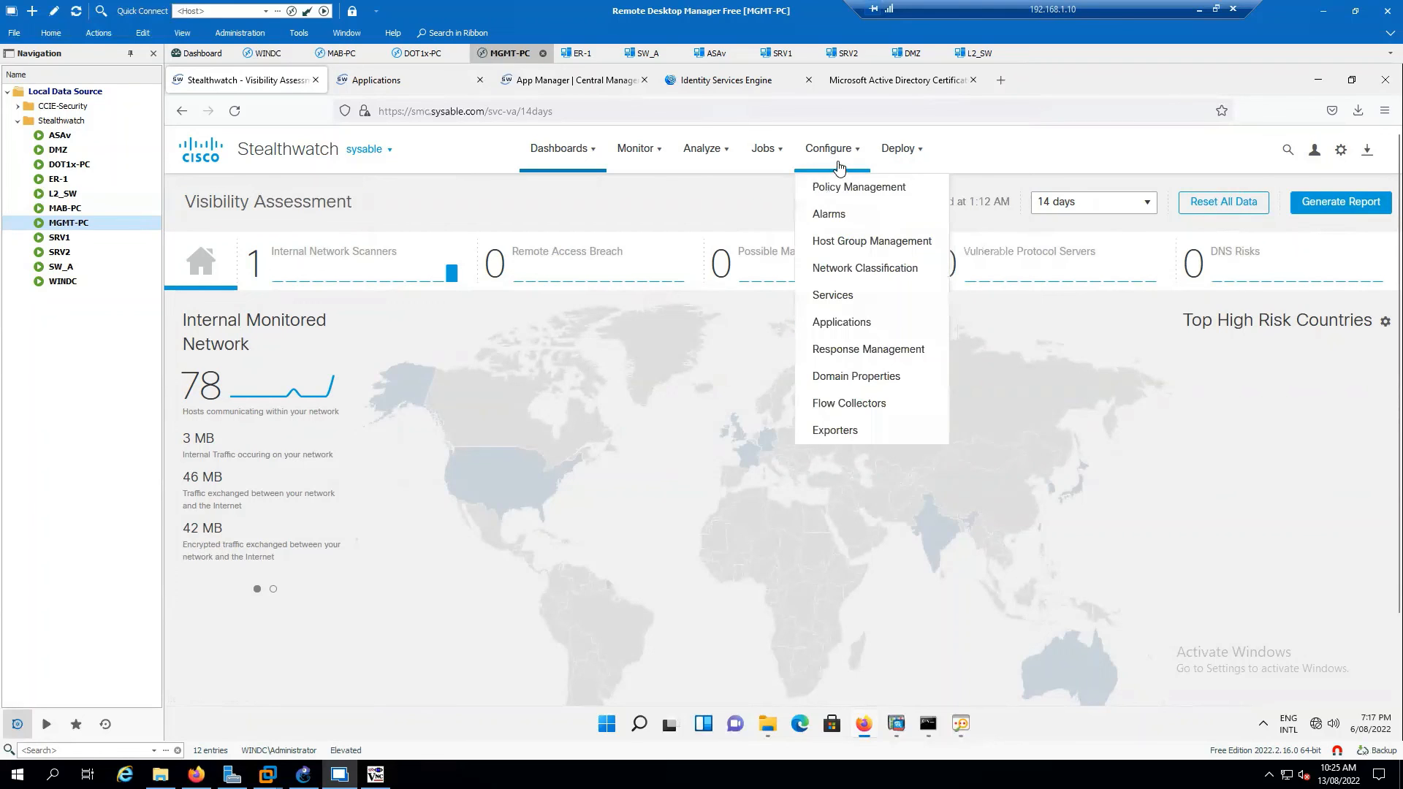
left_click(894, 154)
left_click(925, 213)
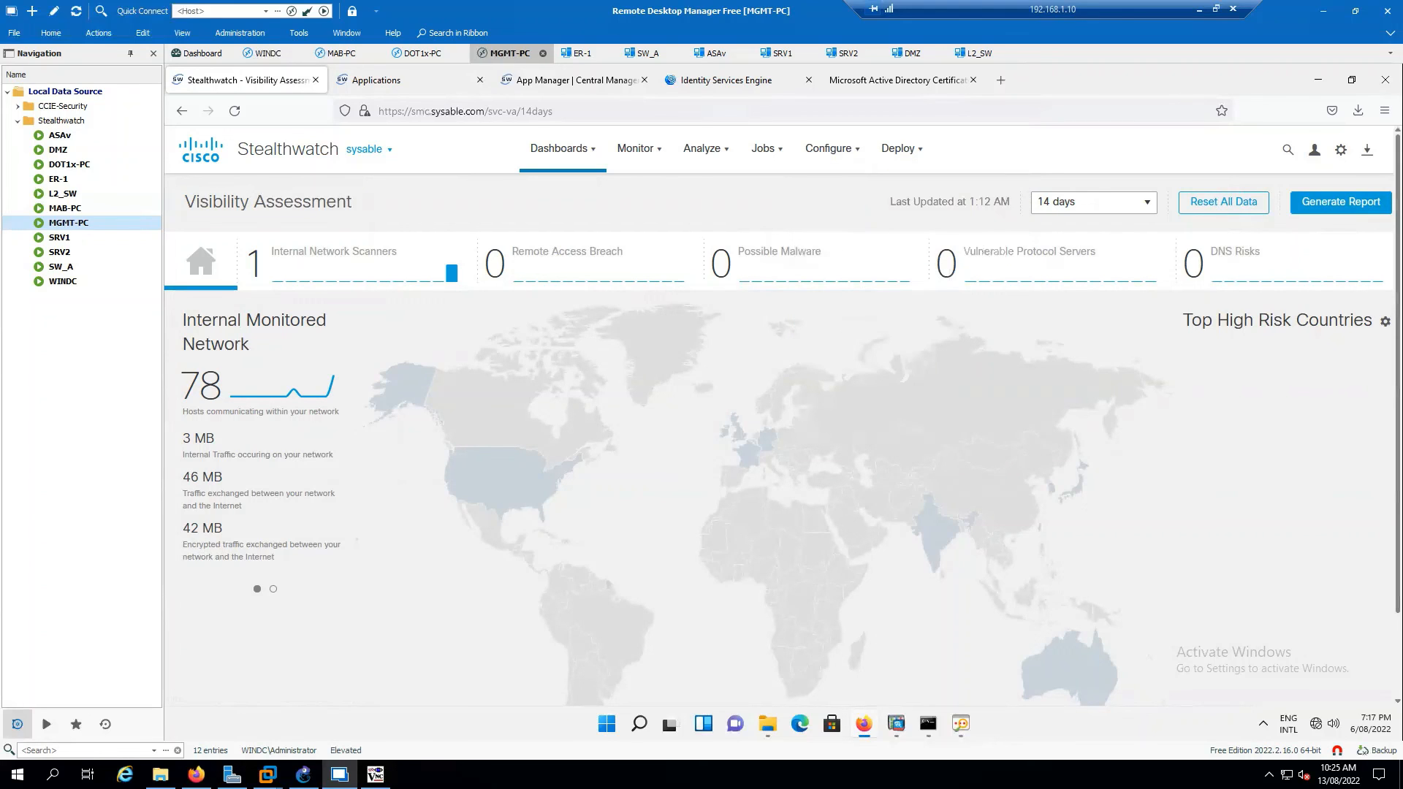